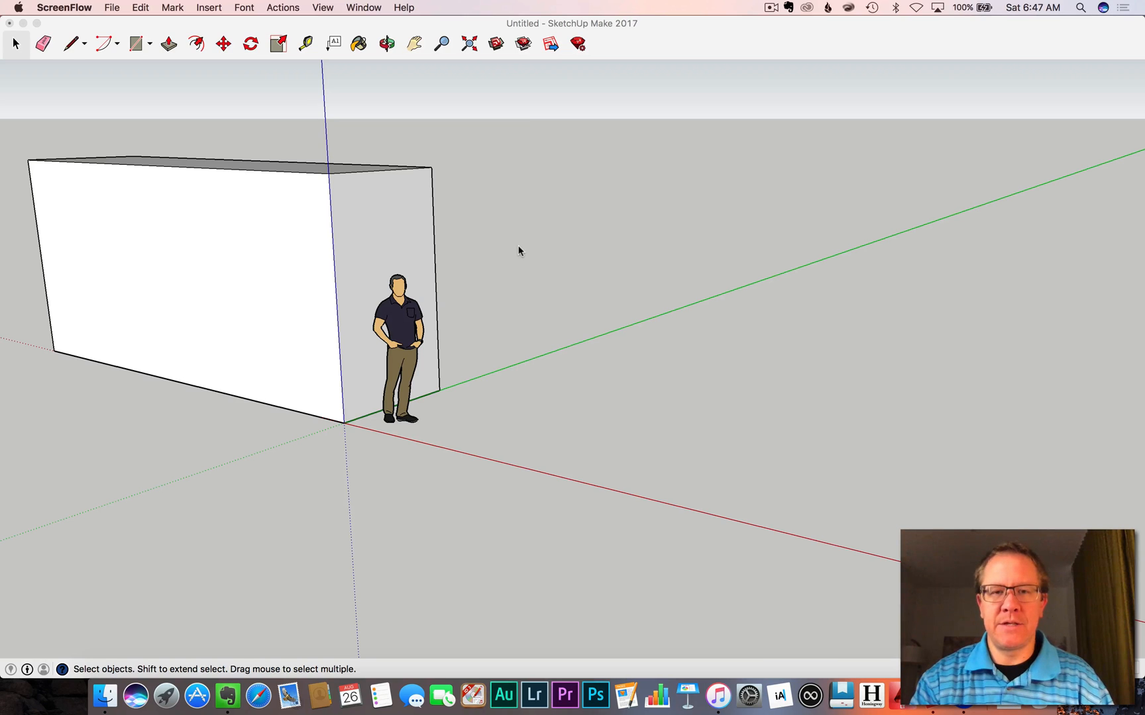
pyautogui.click(378, 259)
pyautogui.click(299, 257)
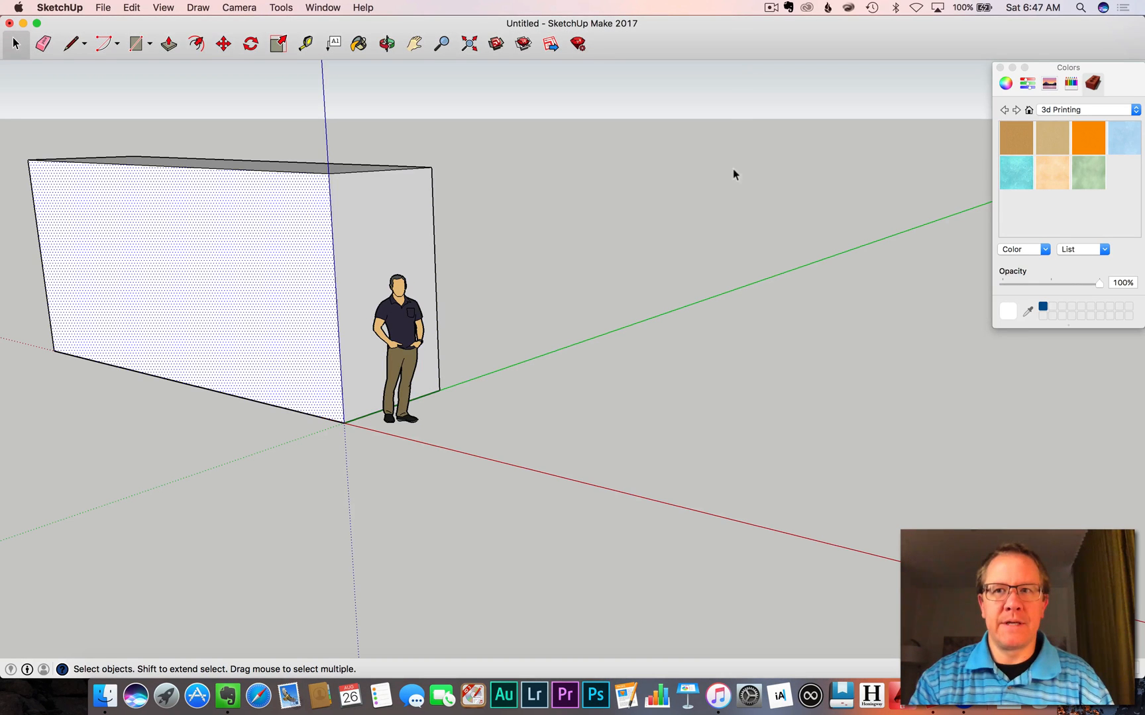
pyautogui.click(603, 267)
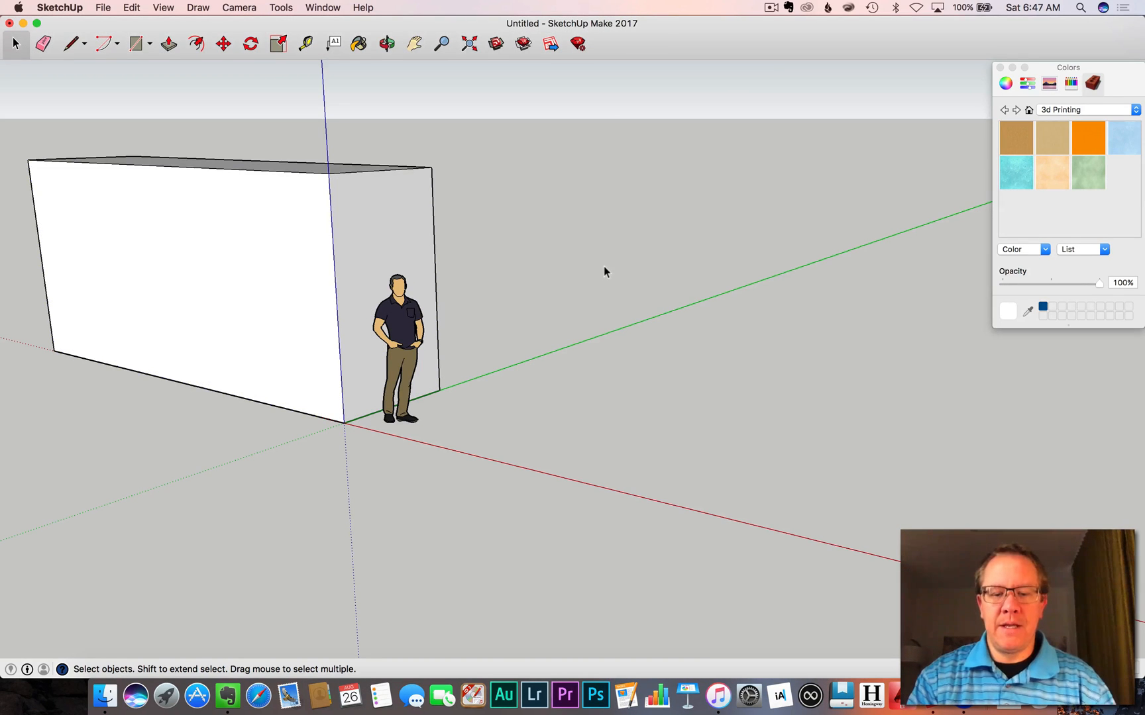
# - Activate the Paint Bucket tool, then close and reopen the Materials browser
pyautogui.press('b')
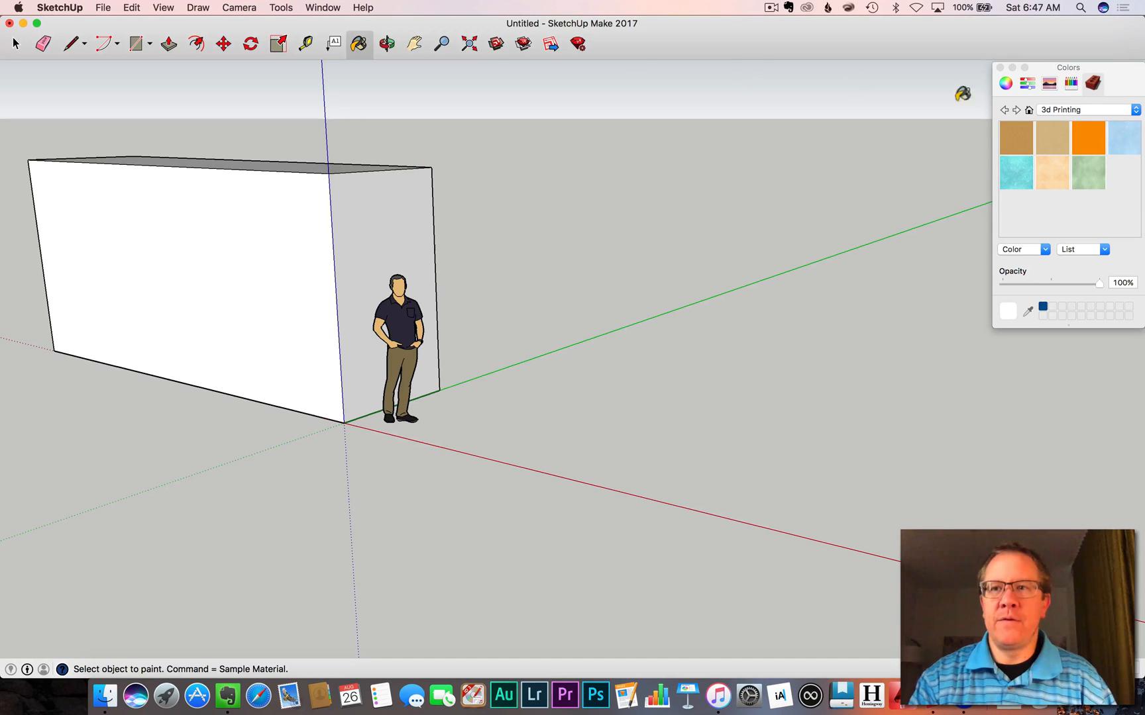
pyautogui.click(1073, 67)
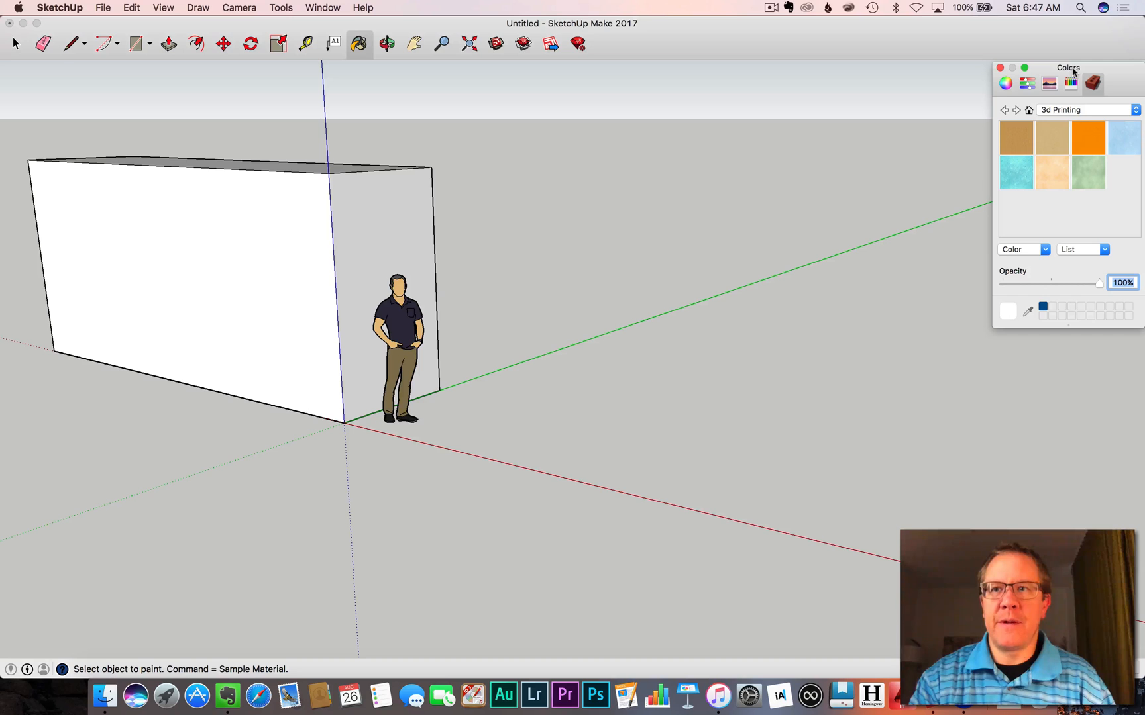
pyautogui.click(322, 7)
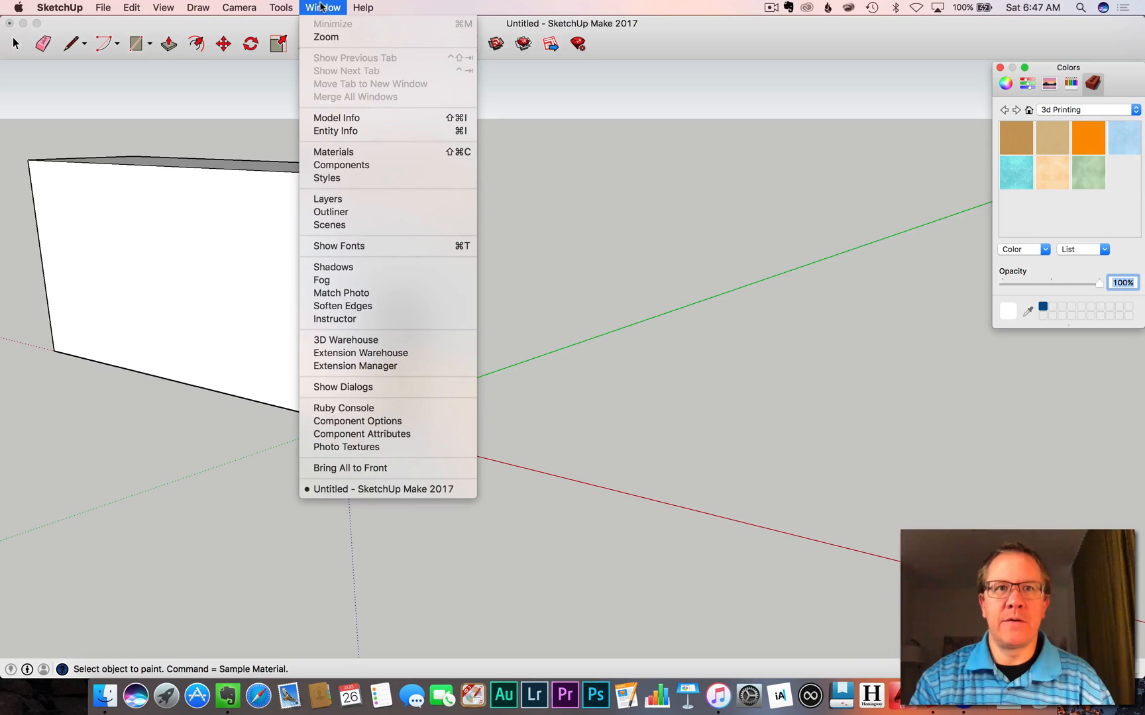
pyautogui.click(350, 156)
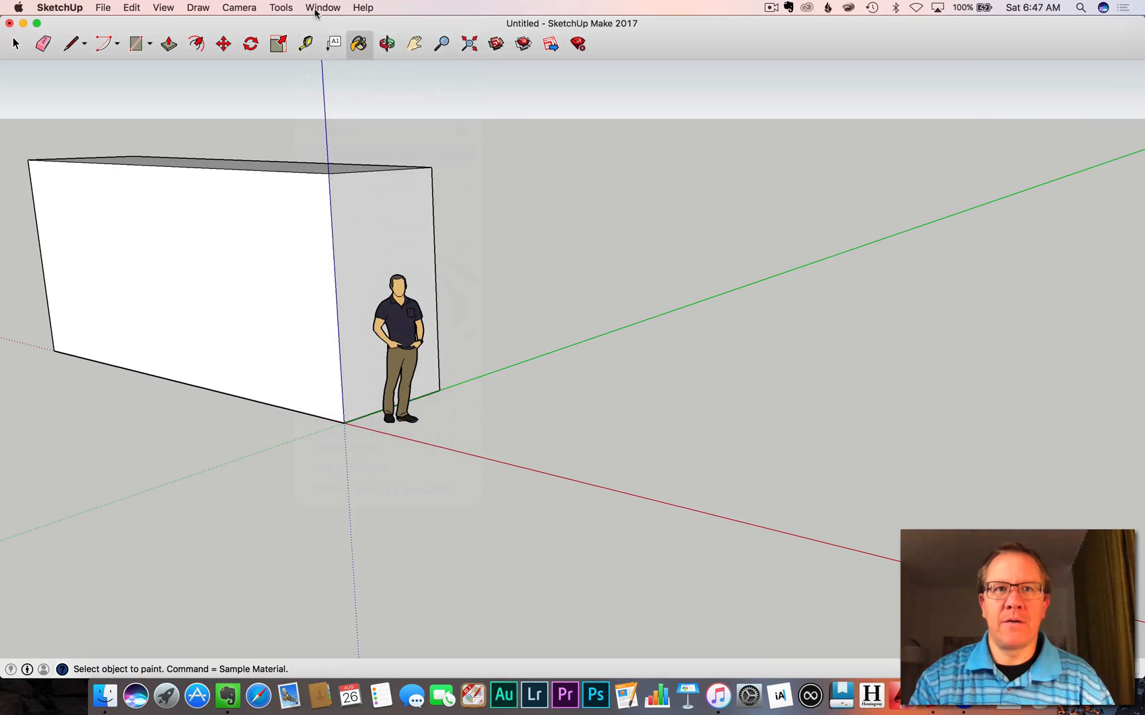
pyautogui.click(322, 8)
pyautogui.click(331, 154)
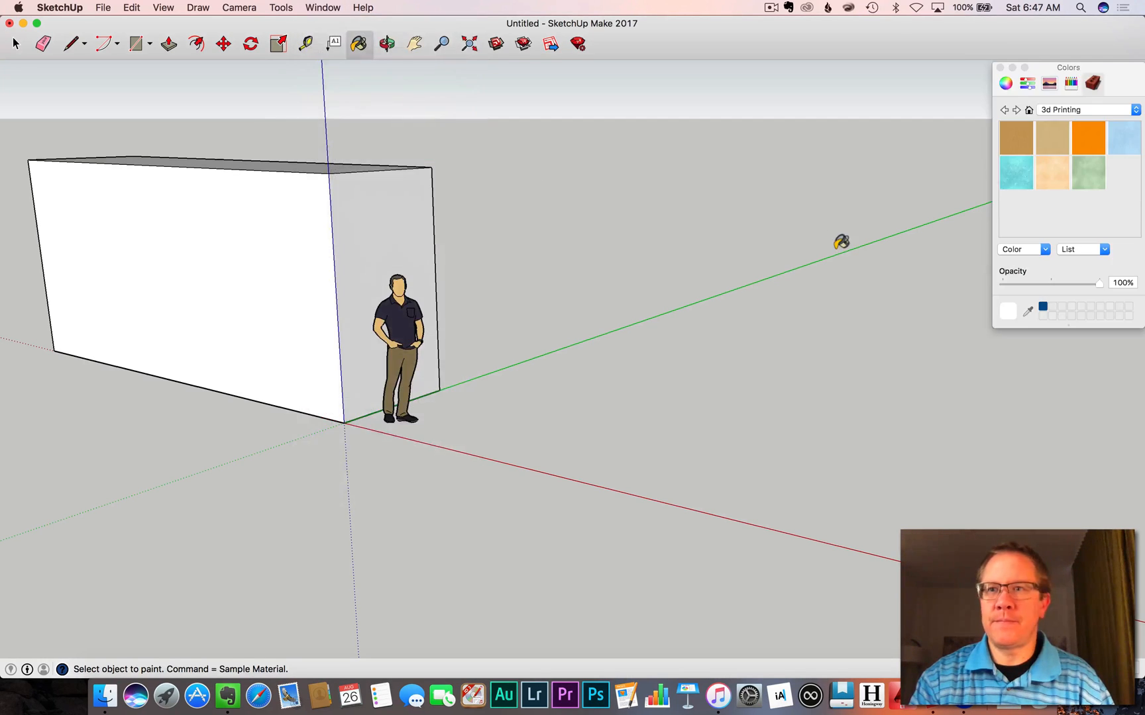
# - Paint the box's long front face with the light gray horizontal siding from the Brick, Cladding and Siding collection
pyautogui.click(1029, 110)
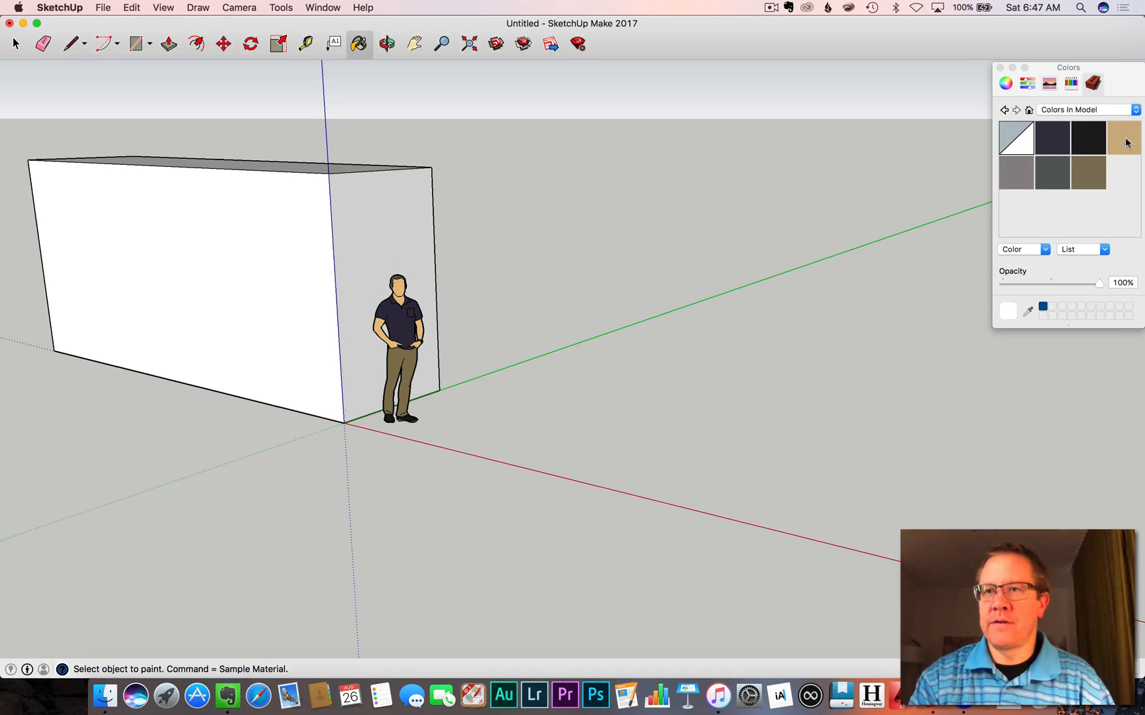
pyautogui.click(1070, 109)
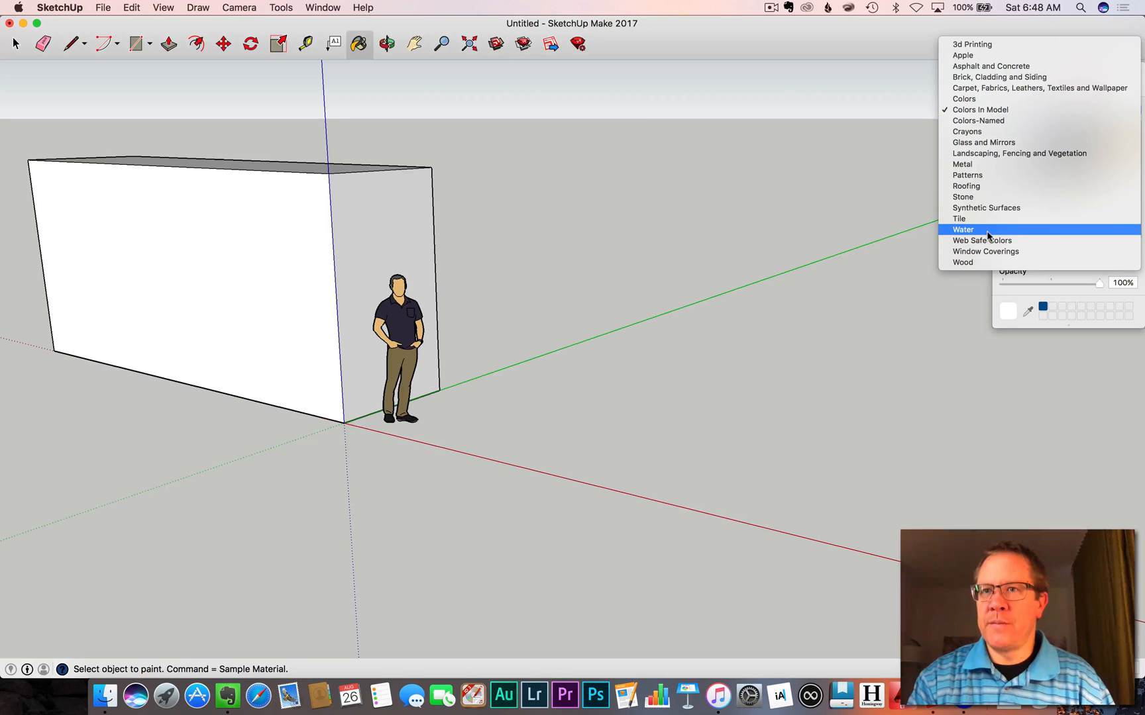
pyautogui.click(994, 78)
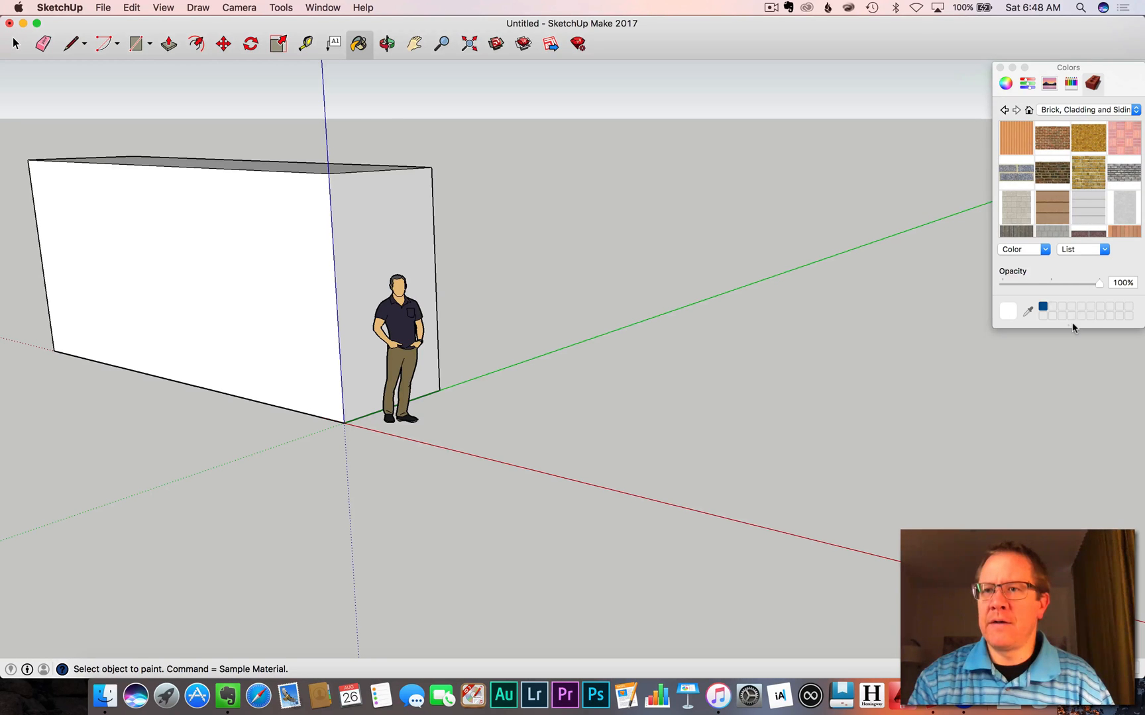
pyautogui.moveTo(1073, 328); pyautogui.dragTo(1073, 504)
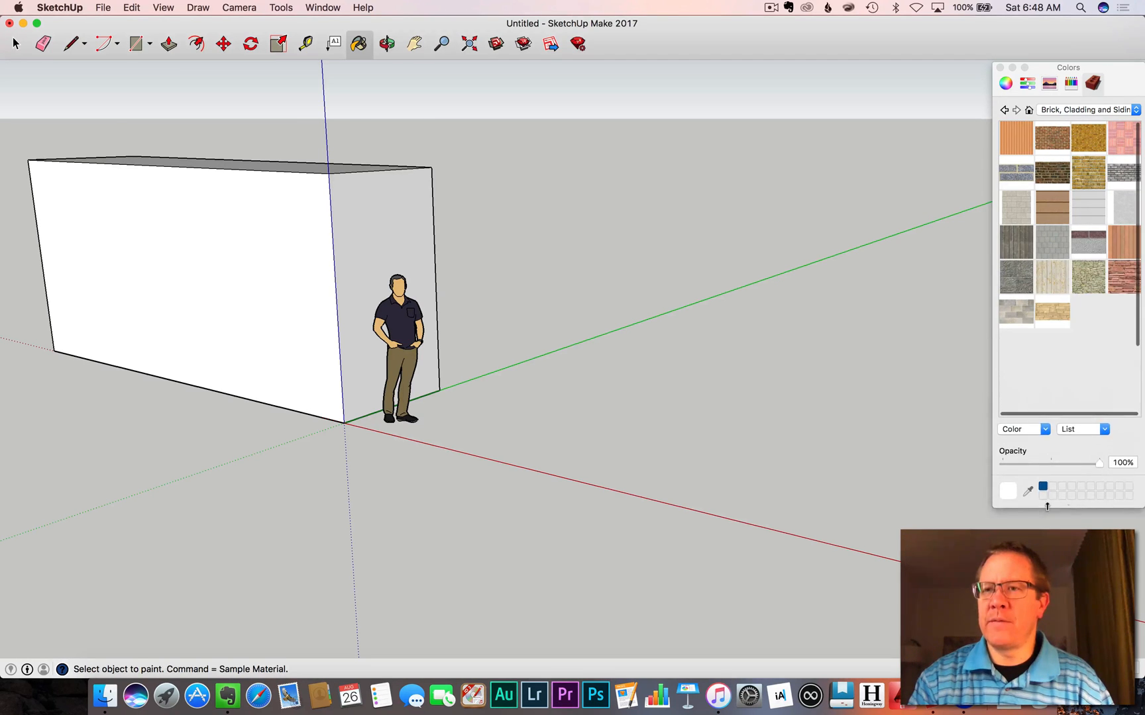
pyautogui.click(1087, 211)
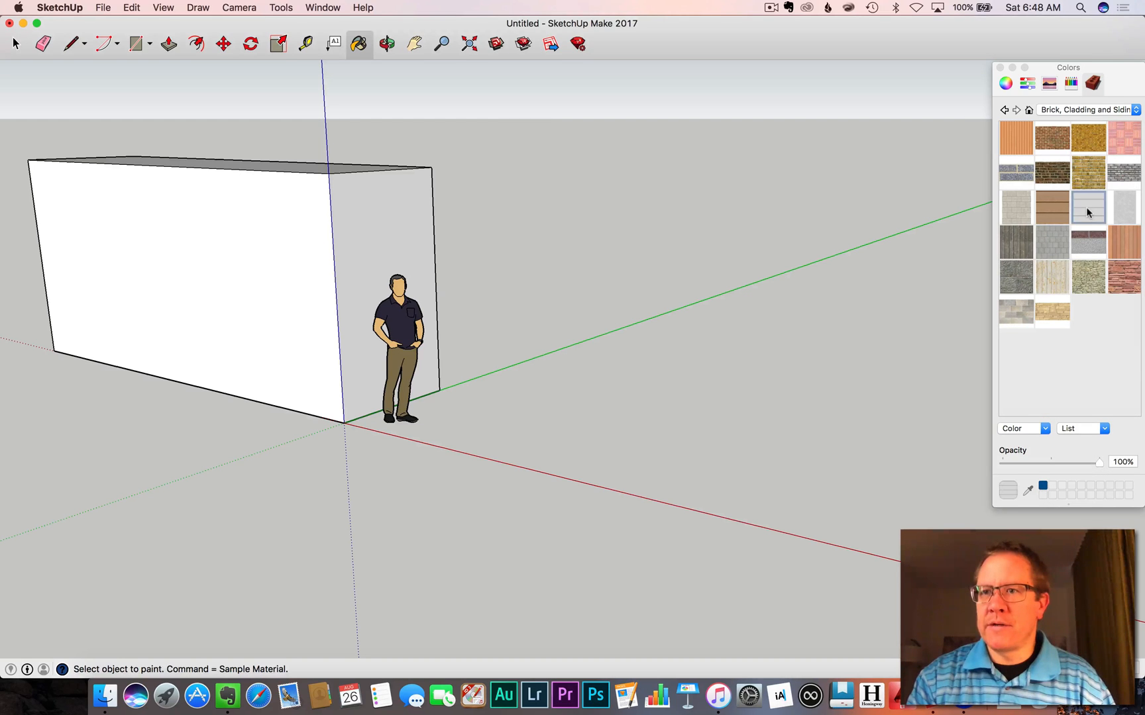
pyautogui.click(266, 269)
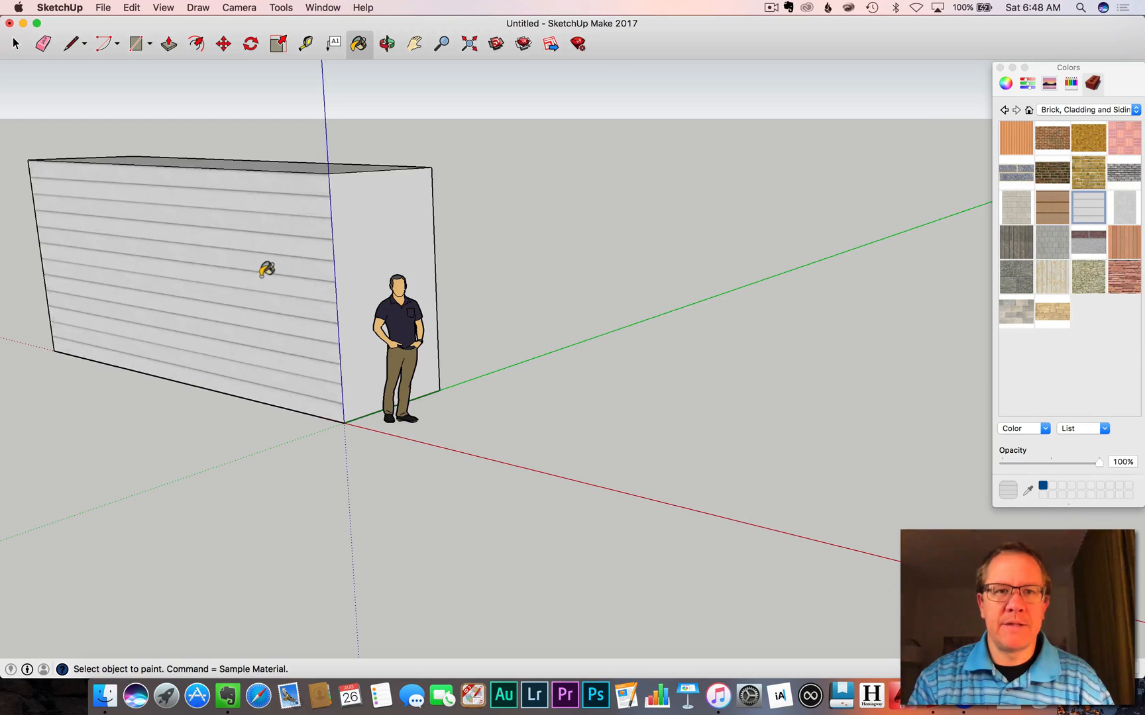
# - Make a group from the entire box, leaving the human figure out of the selection
pyautogui.click(16, 43)
pyautogui.moveTo(5, 119); pyautogui.dragTo(476, 441)
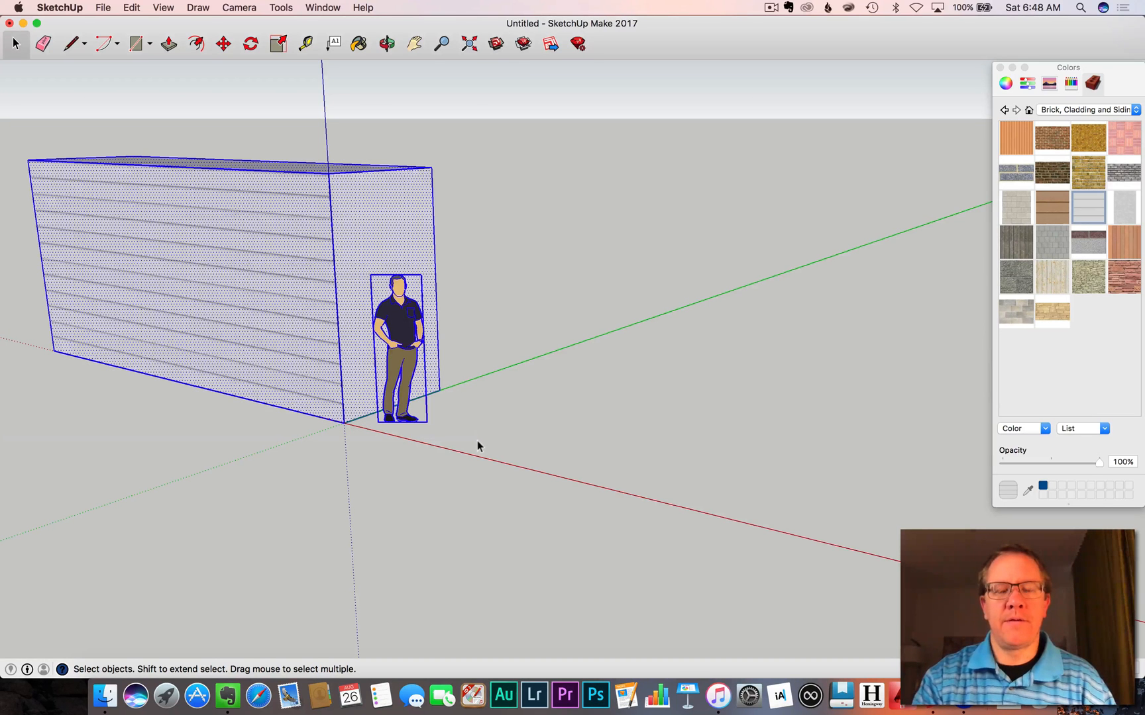
pyautogui.keyDown('shift'); pyautogui.click(404, 354); pyautogui.keyUp('shift')
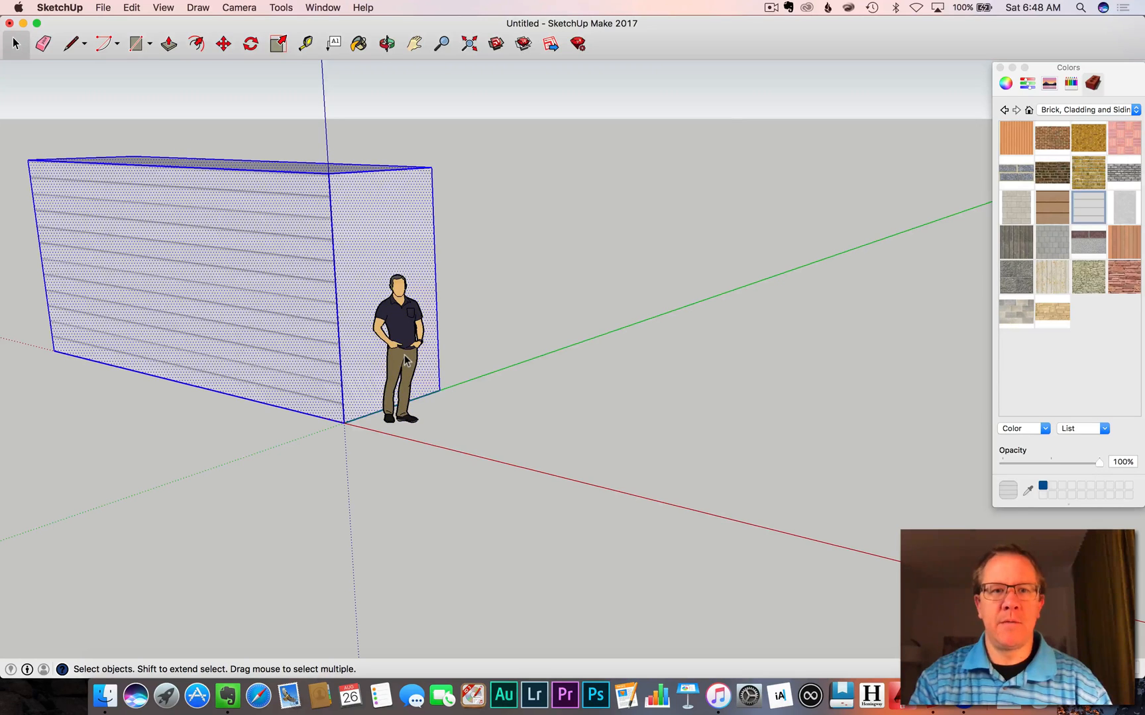
pyautogui.rightClick(373, 218)
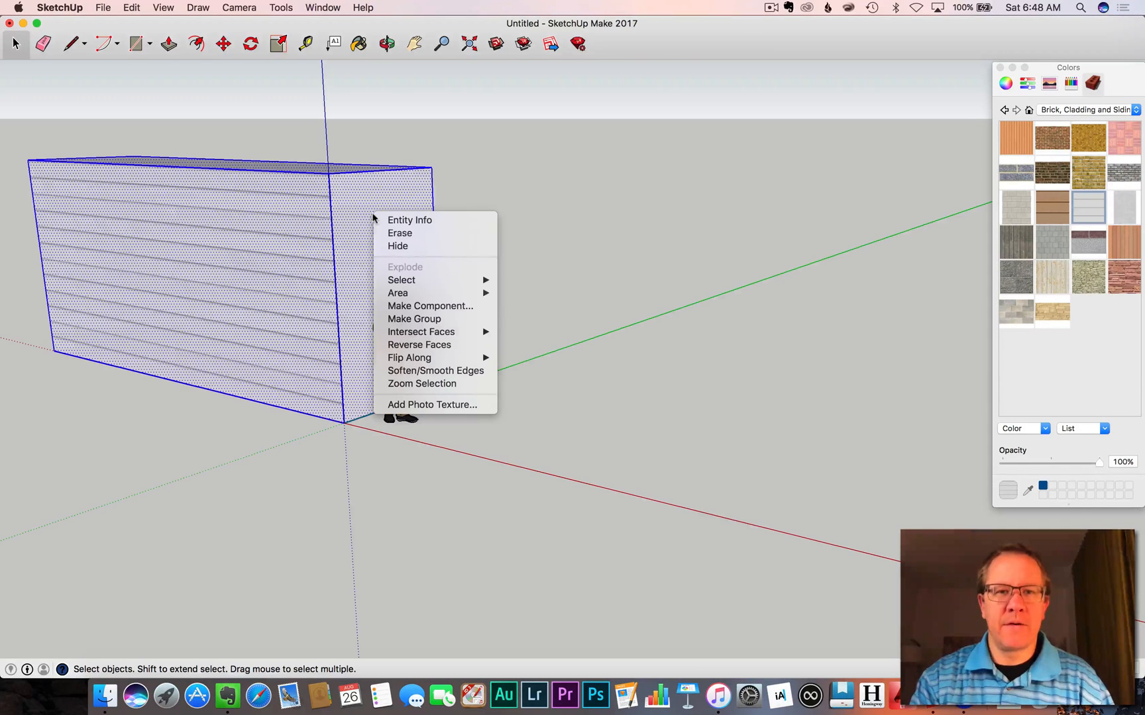
pyautogui.click(411, 318)
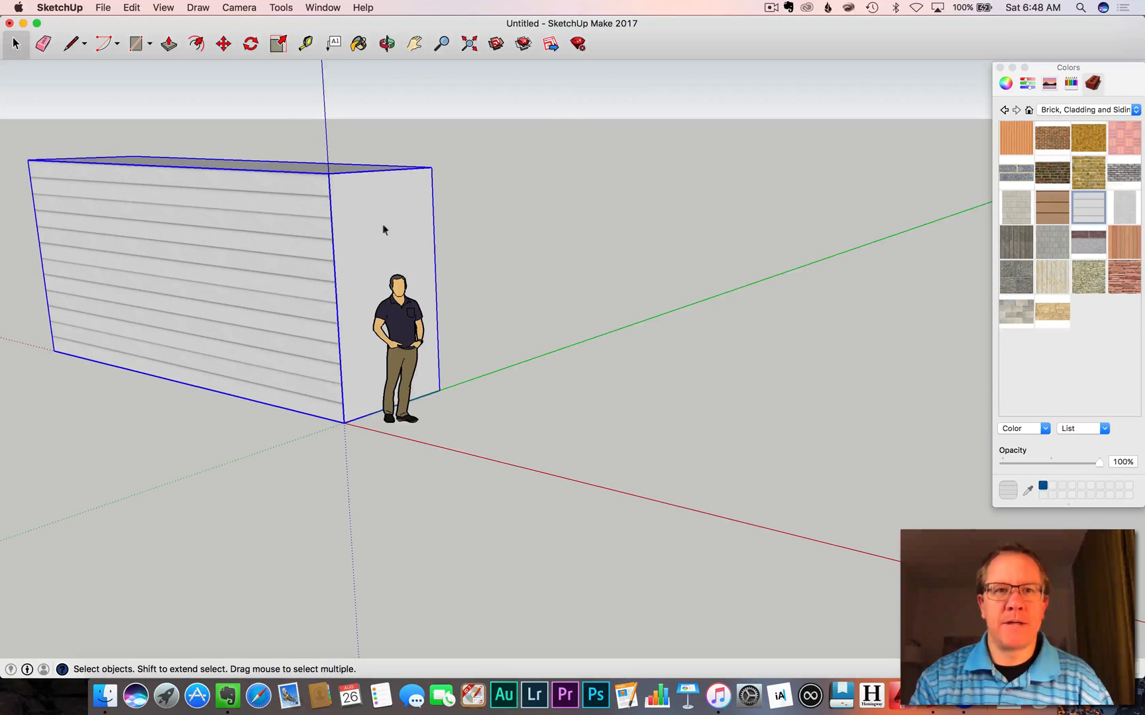
pyautogui.click(501, 207)
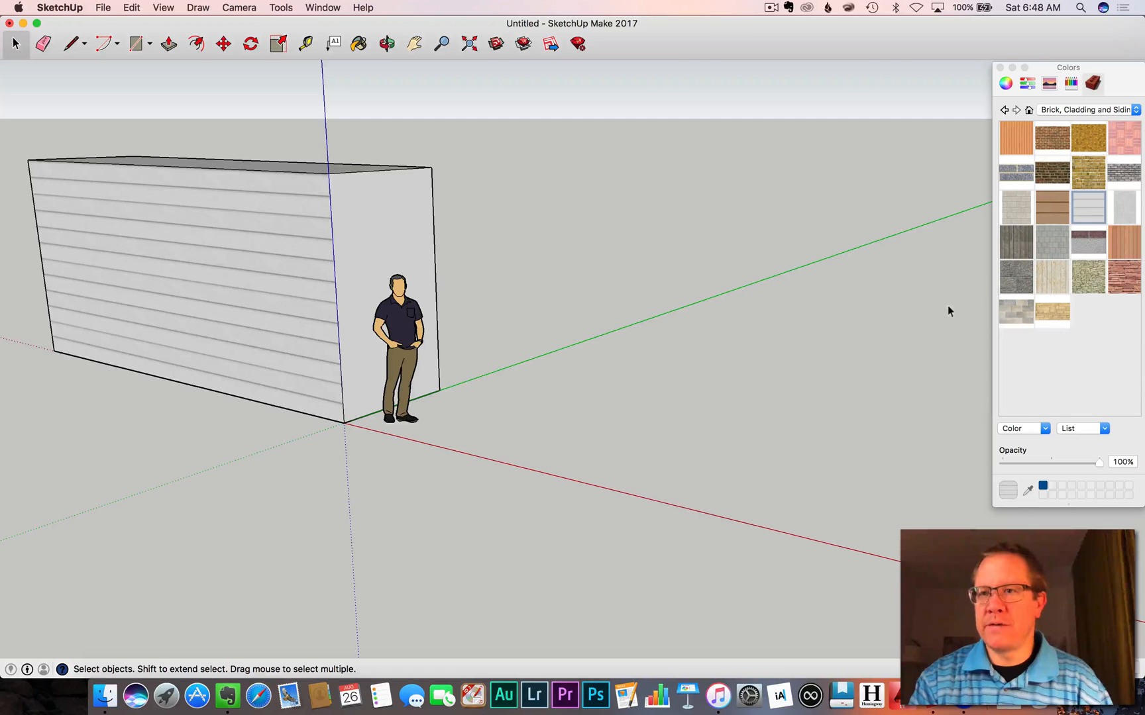
# - Paint the box group as a whole with the dark gray-brown vertical wood siding
pyautogui.click(1019, 244)
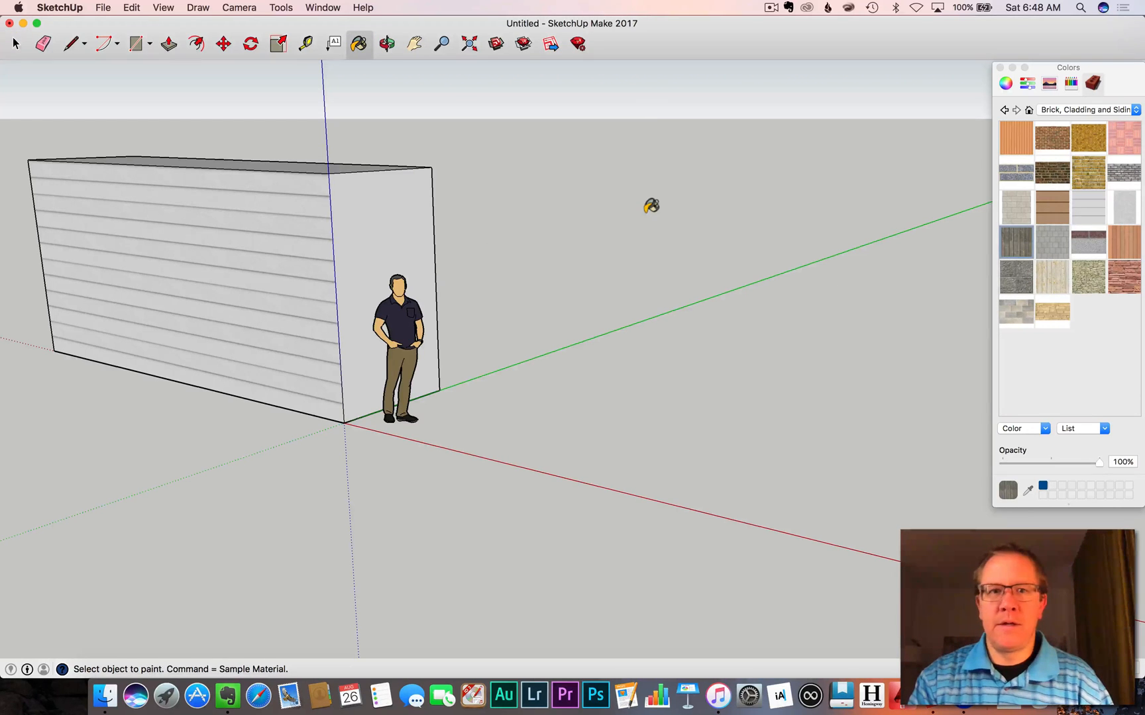
pyautogui.click(391, 217)
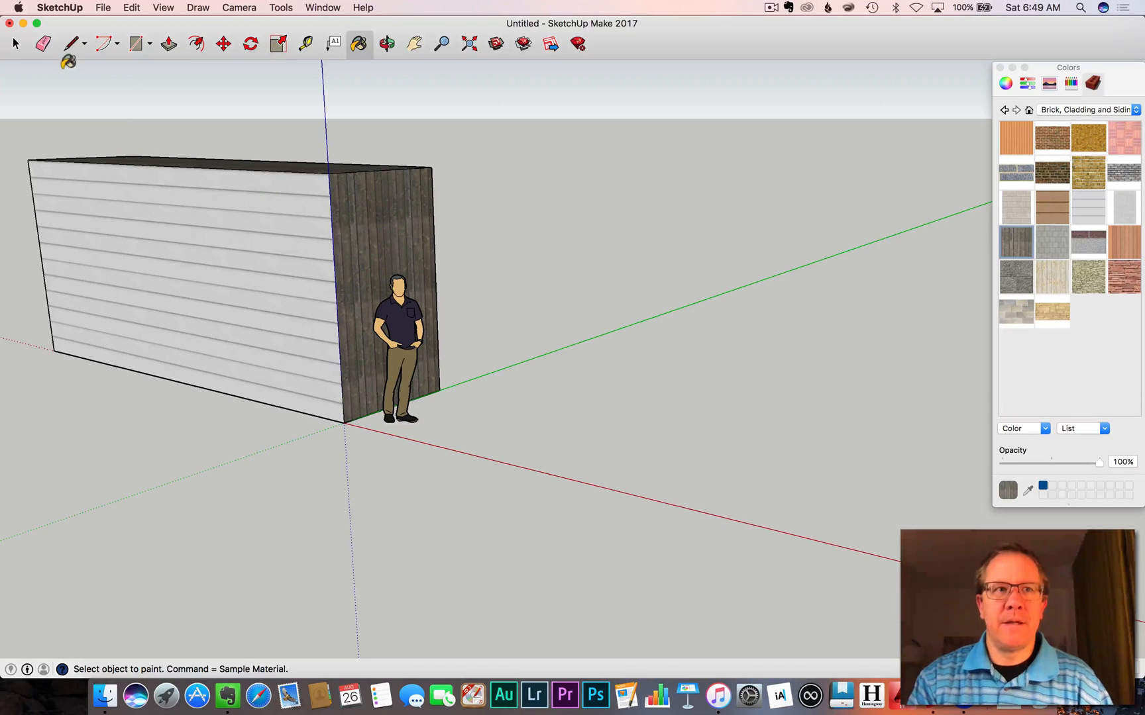
pyautogui.click(16, 43)
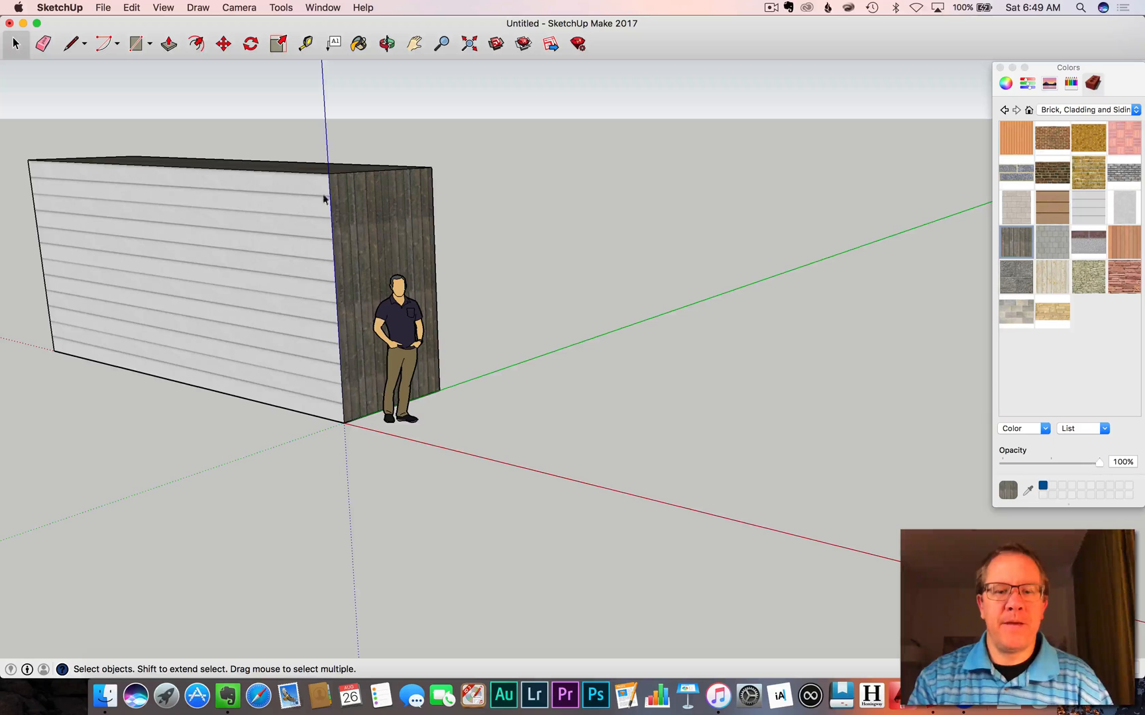
# - Open the box group for editing and paint its end face behind the figure with the brown horizontal siding
pyautogui.press('o')
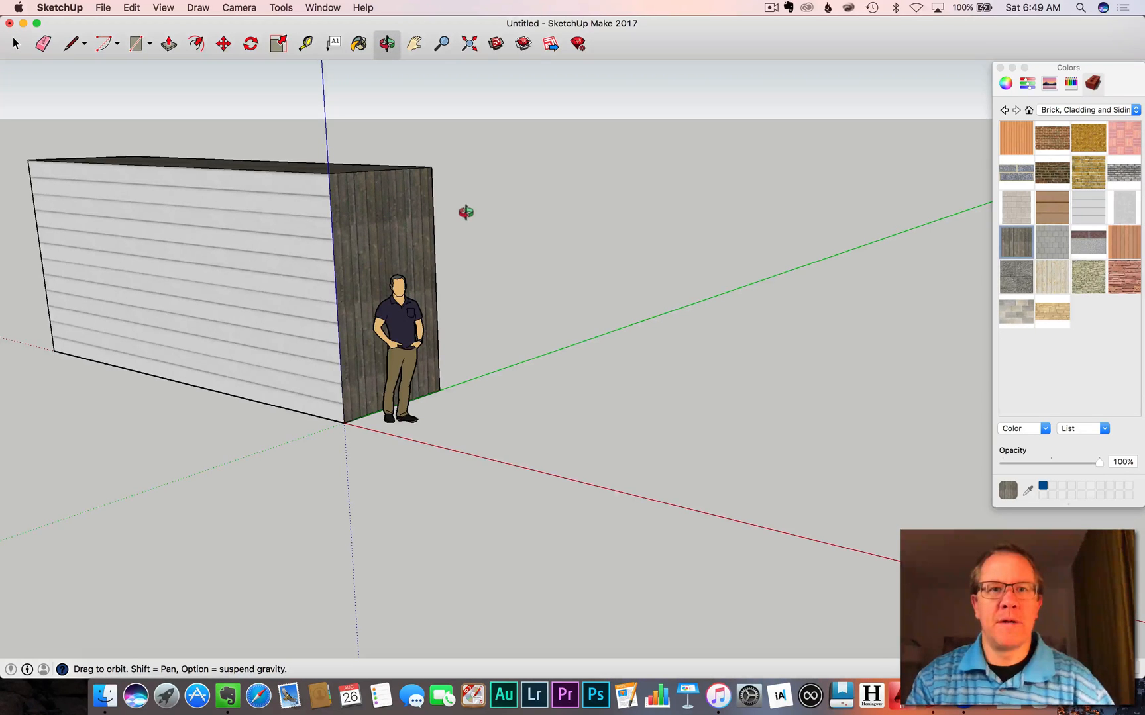
pyautogui.moveTo(463, 212); pyautogui.dragTo(255, 294)
pyautogui.moveTo(427, 204); pyautogui.dragTo(522, 205)
pyautogui.moveTo(268, 242); pyautogui.dragTo(337, 161)
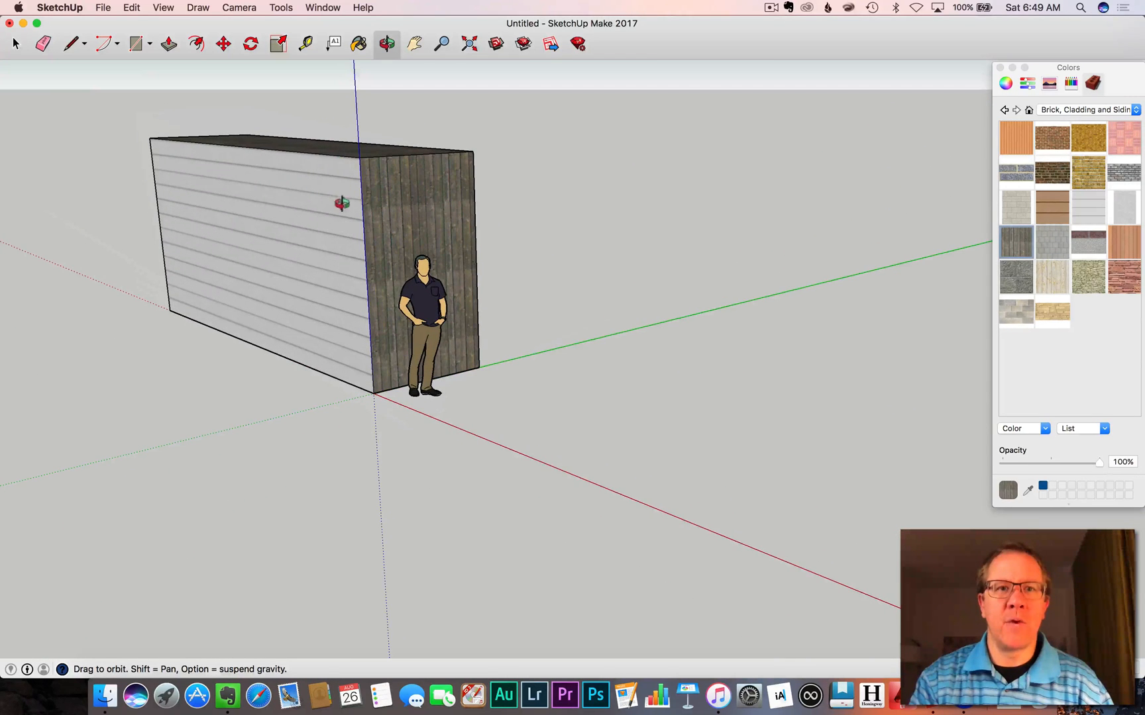
pyautogui.click(16, 44)
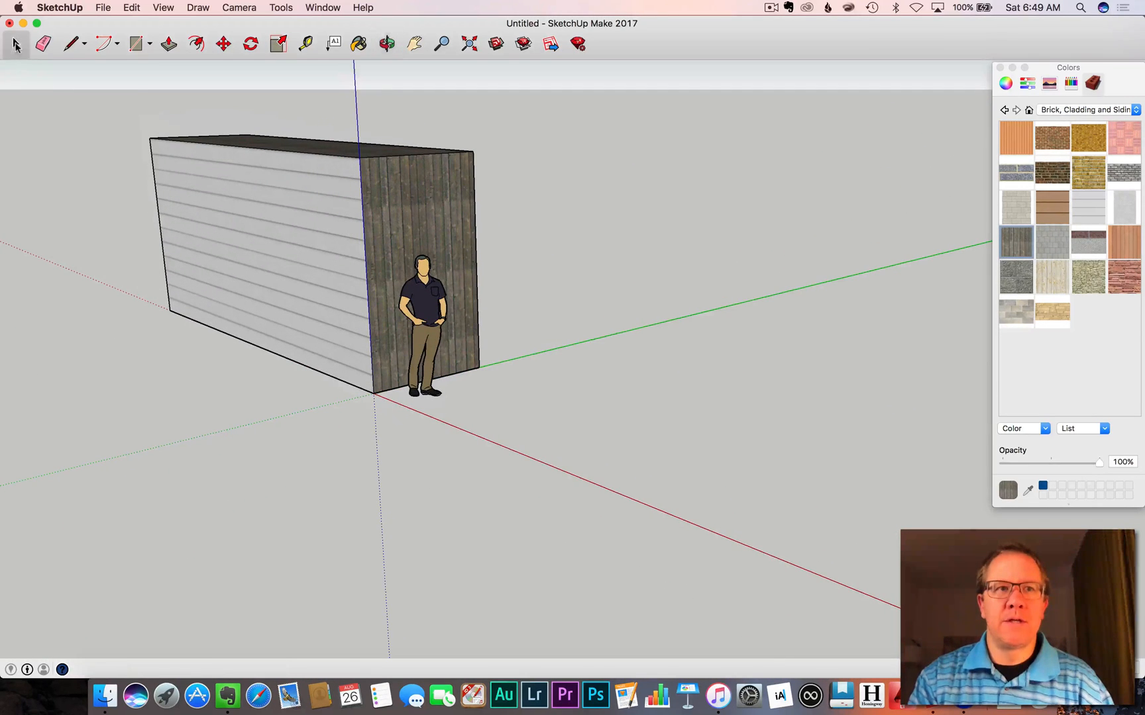
pyautogui.doubleClick(341, 235)
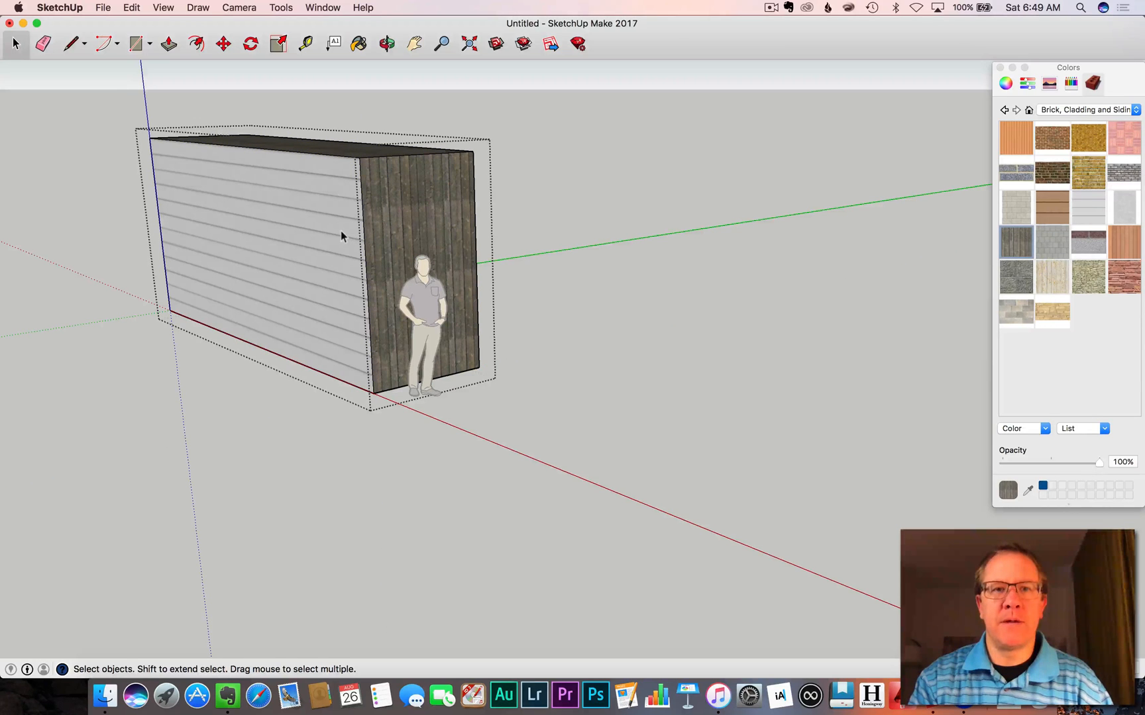
pyautogui.click(1051, 205)
pyautogui.click(429, 211)
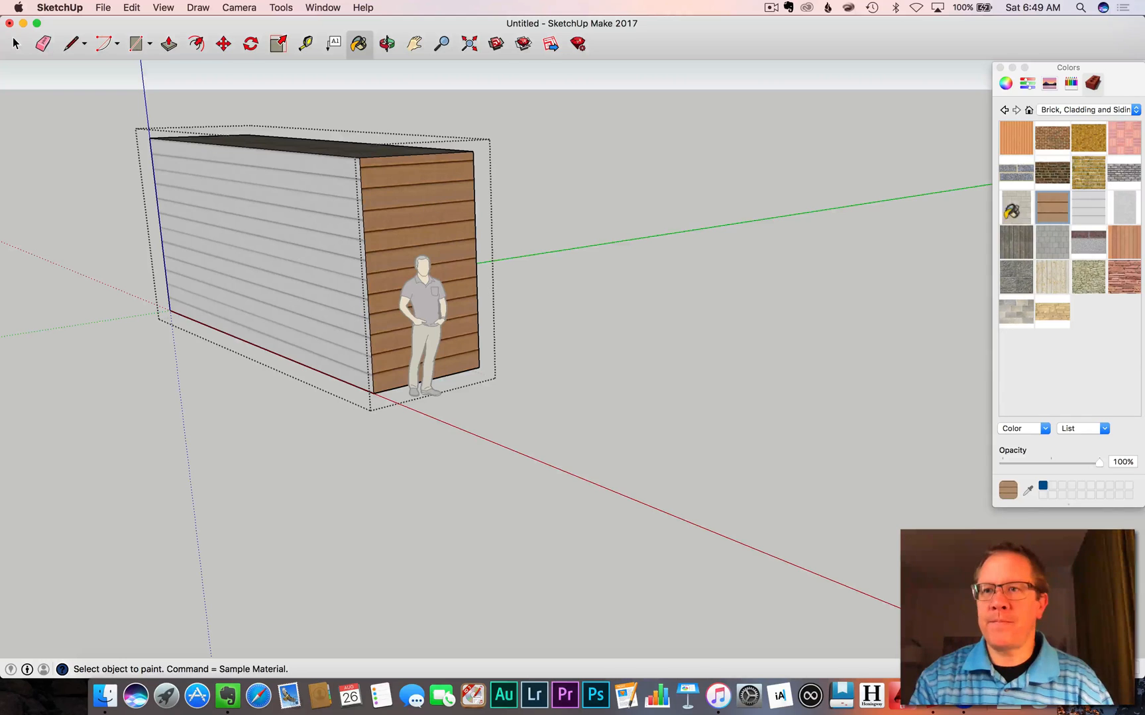
# - Repaint the end face with the light gray horizontal siding and leave the group
pyautogui.click(1087, 207)
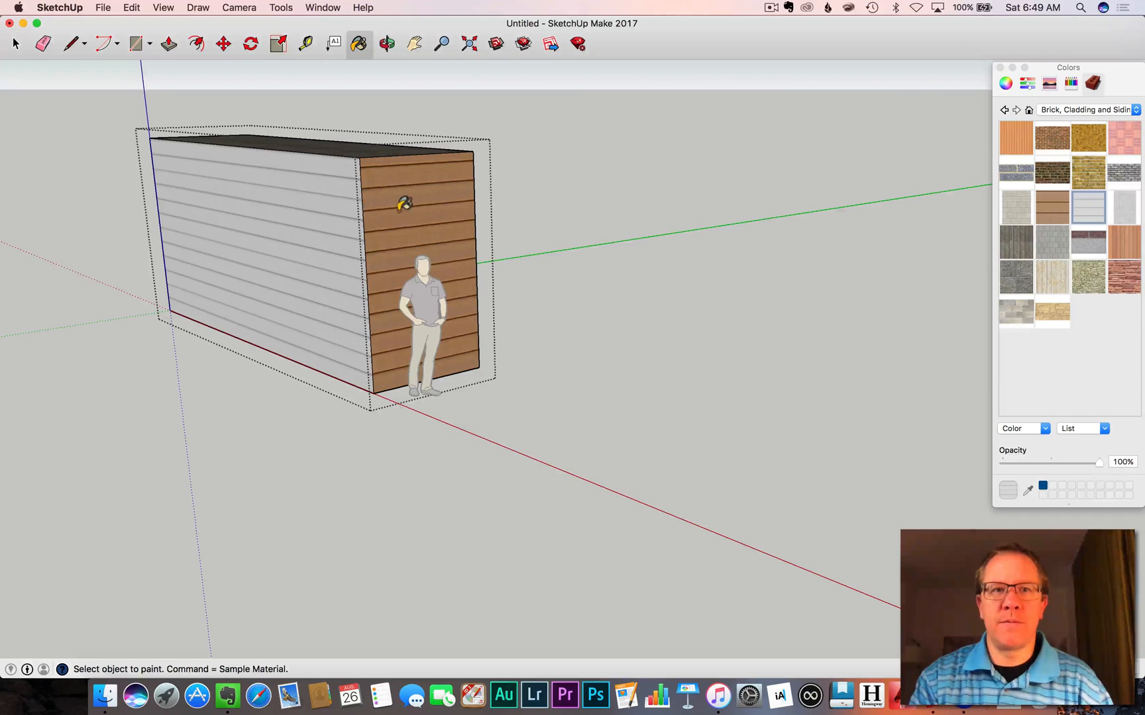
pyautogui.click(403, 204)
pyautogui.click(16, 45)
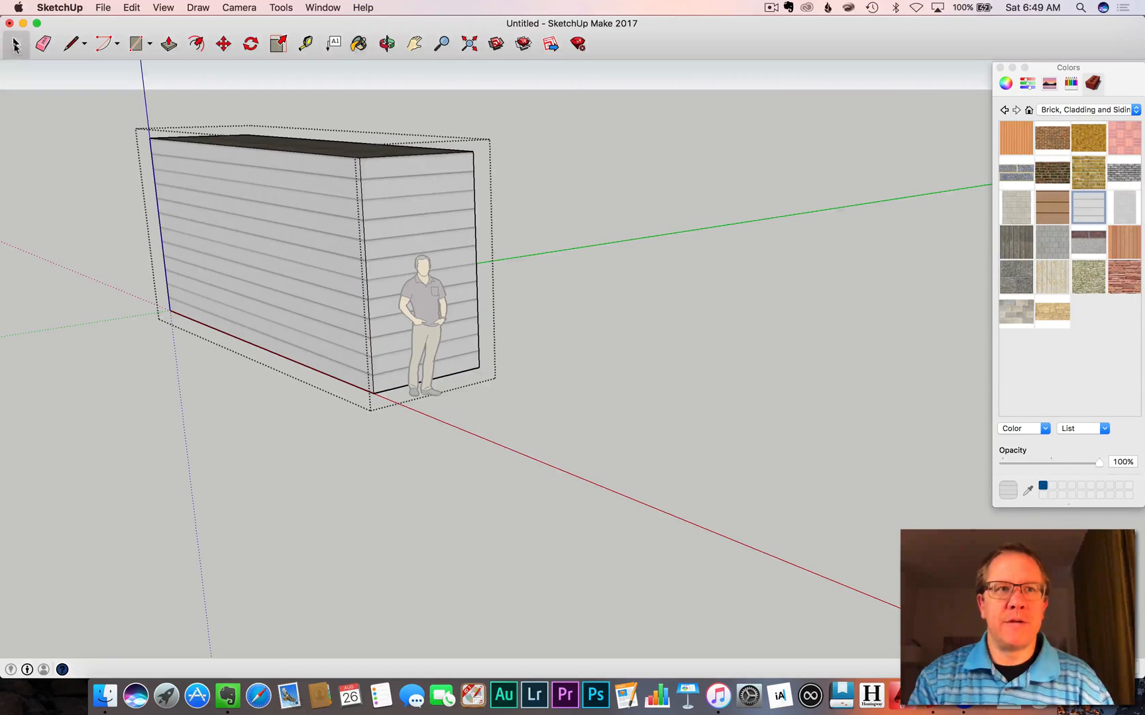
pyautogui.click(41, 174)
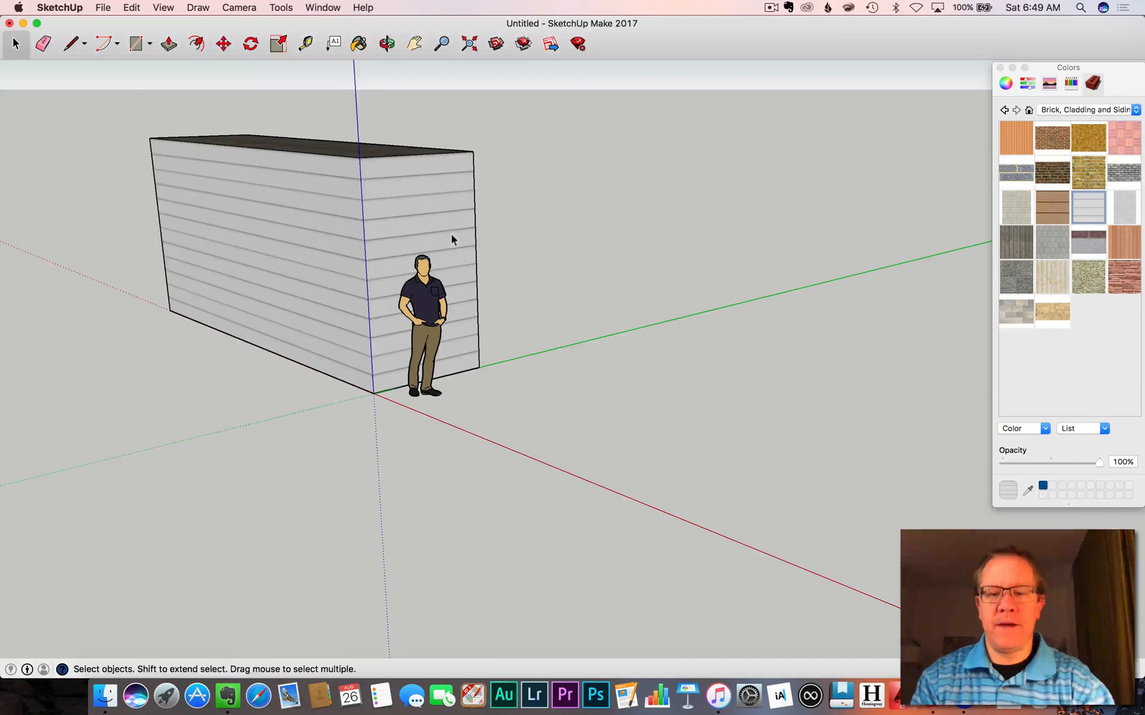
# - Paint the box group as a whole with the gray shingle siding so its unpainted faces take that material
pyautogui.press('o')
pyautogui.moveTo(459, 236); pyautogui.dragTo(529, 153)
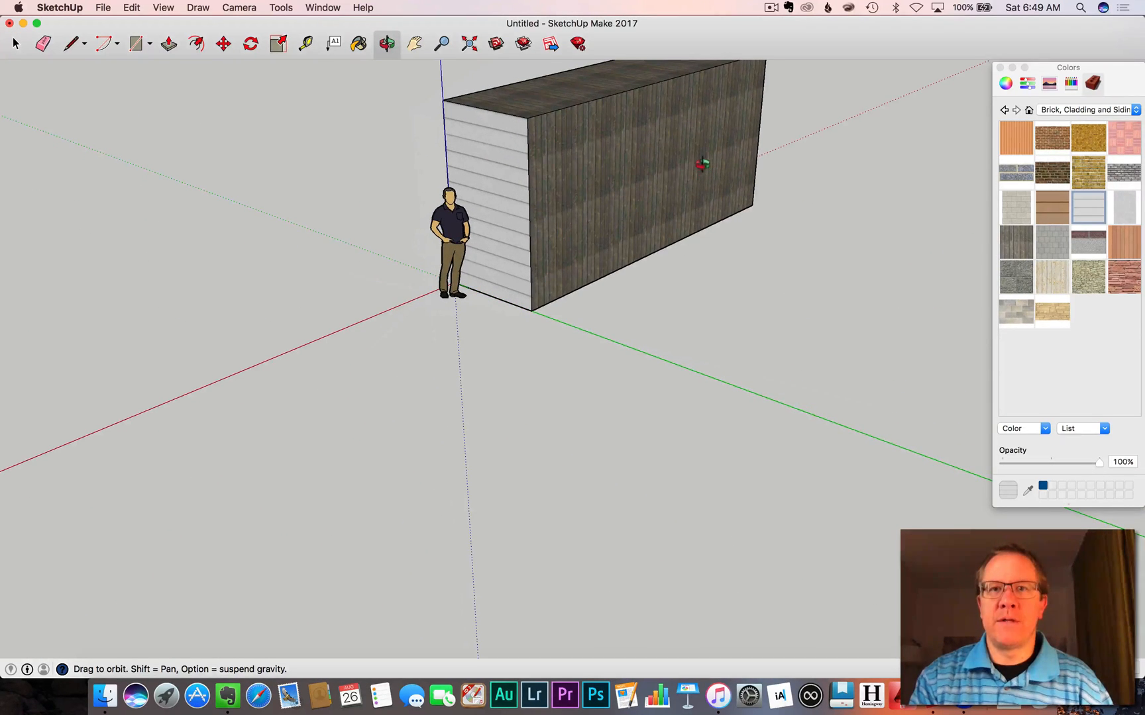
pyautogui.click(1055, 238)
pyautogui.click(626, 161)
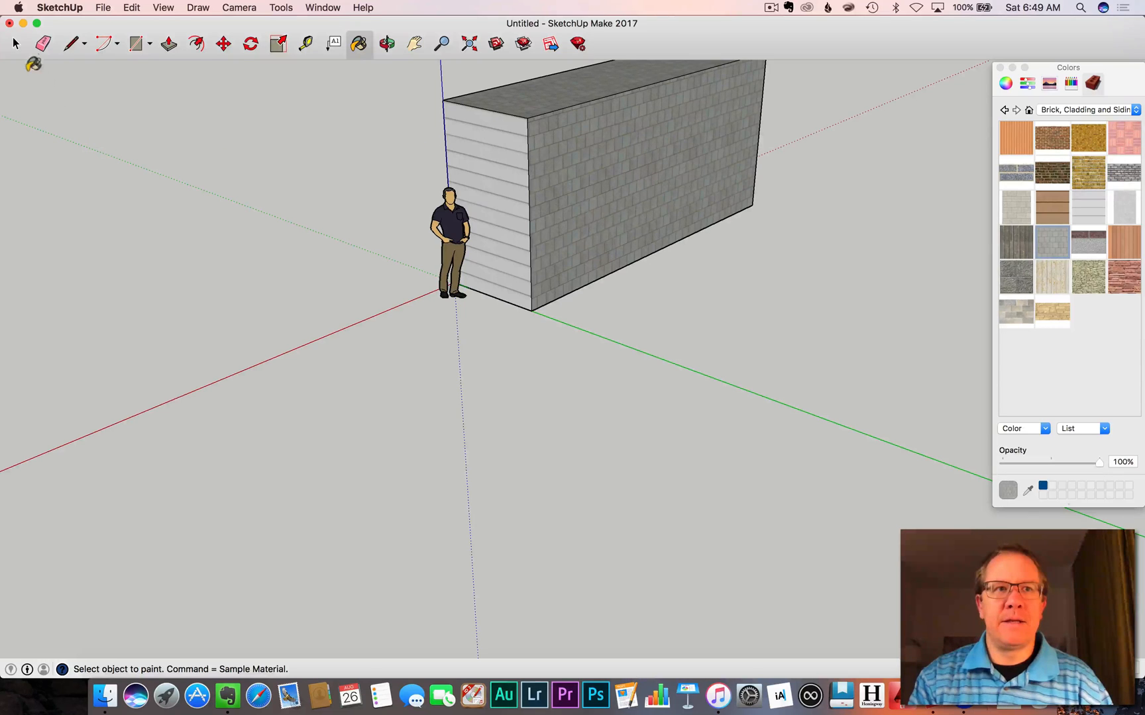
pyautogui.click(16, 45)
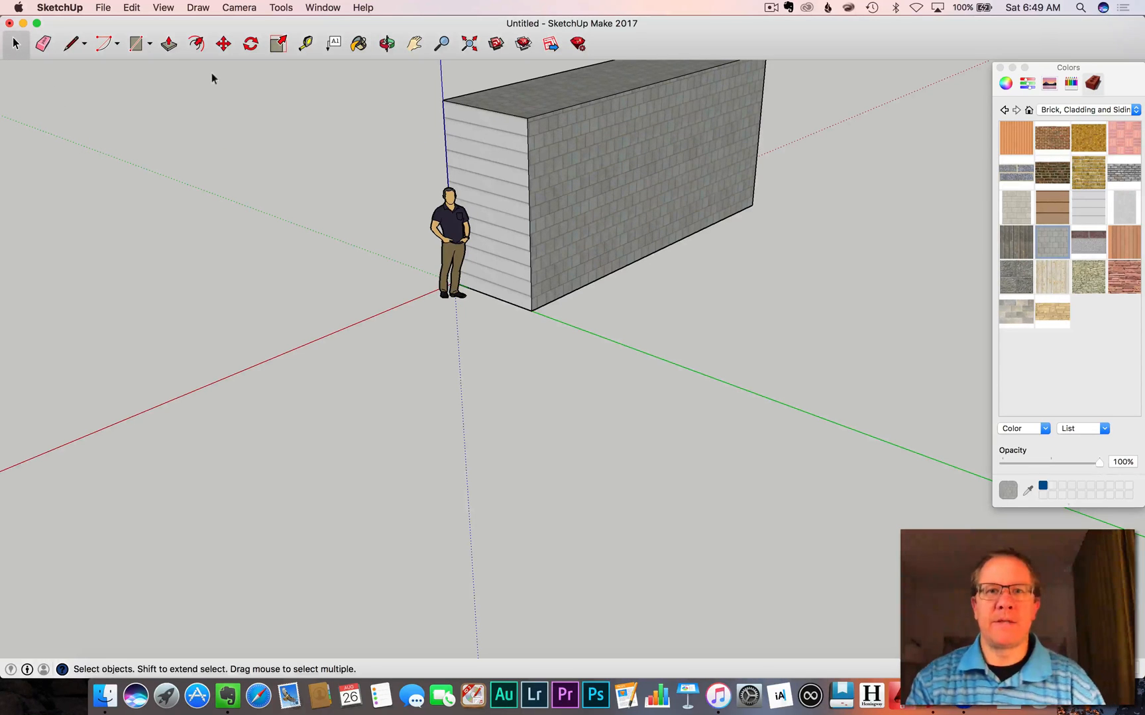
pyautogui.doubleClick(508, 176)
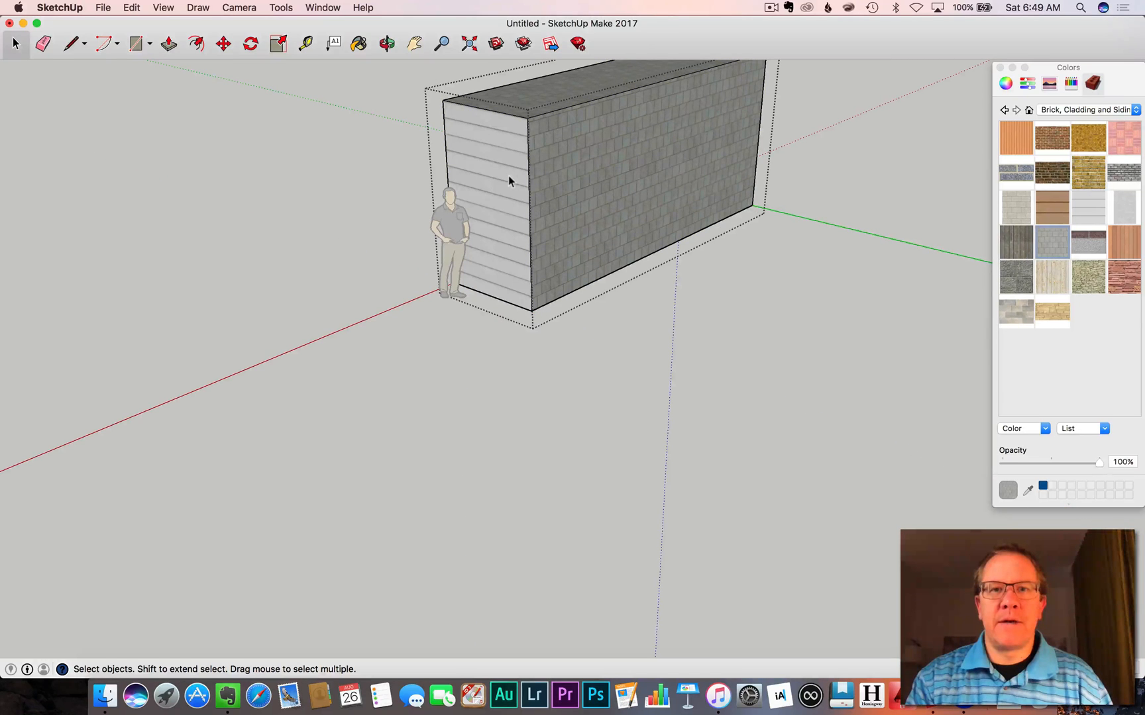
pyautogui.click(508, 175)
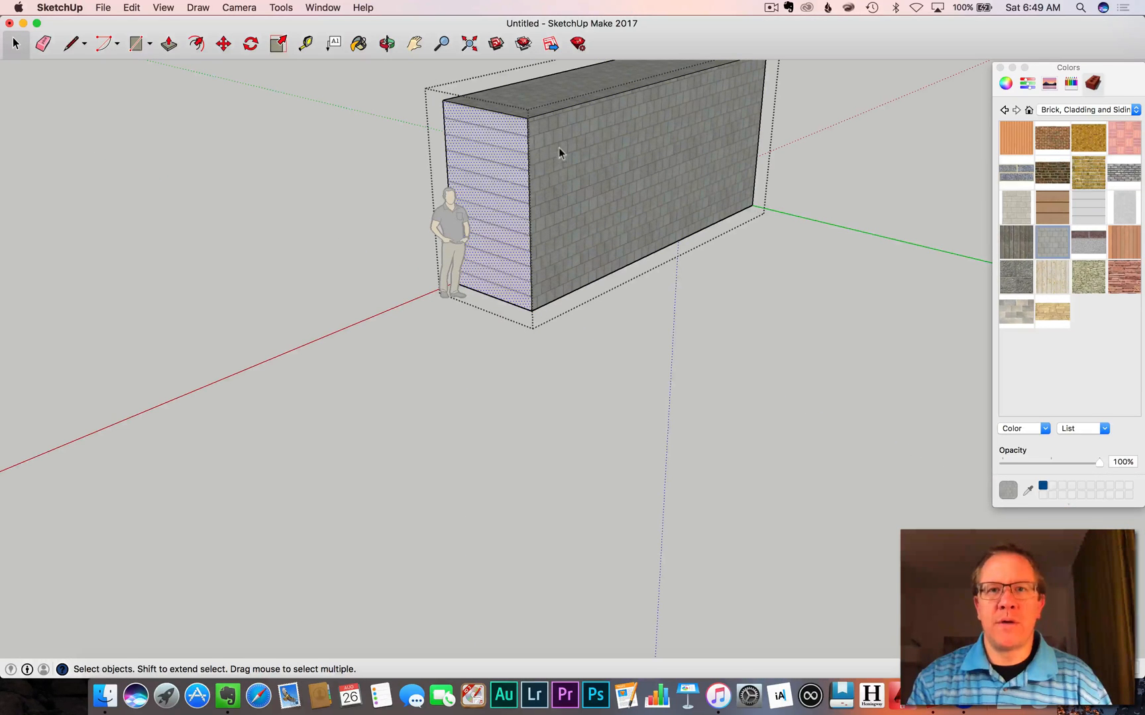
pyautogui.click(317, 8)
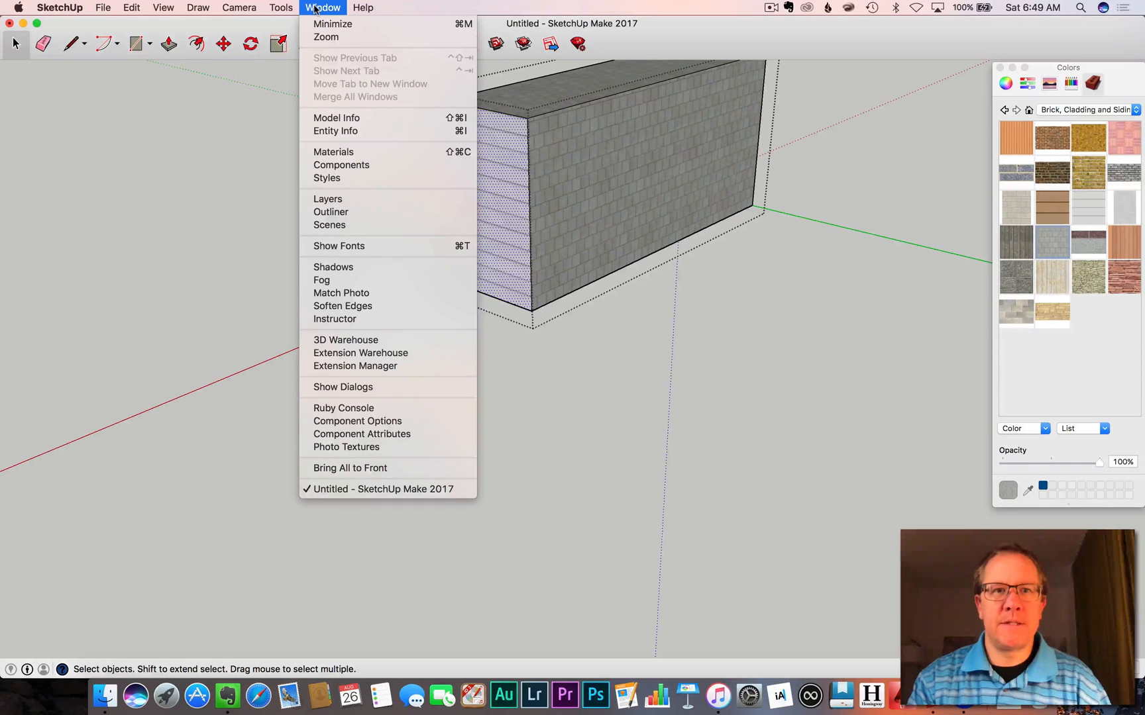
pyautogui.rightClick(490, 143)
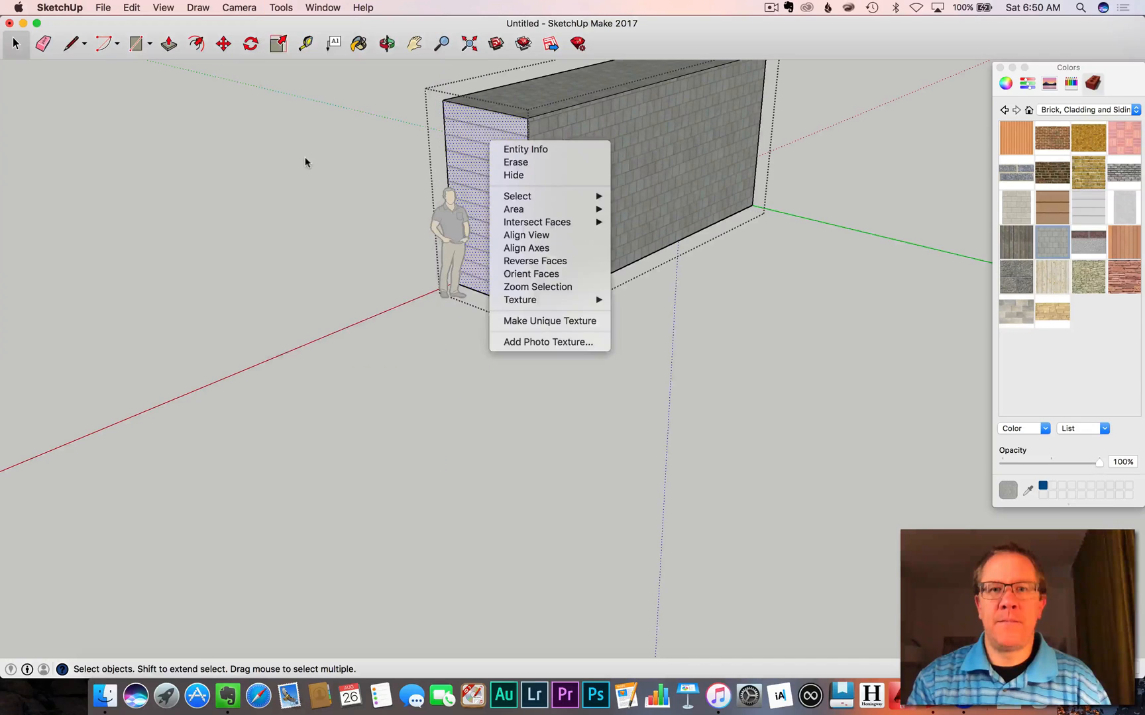
pyautogui.click(305, 158)
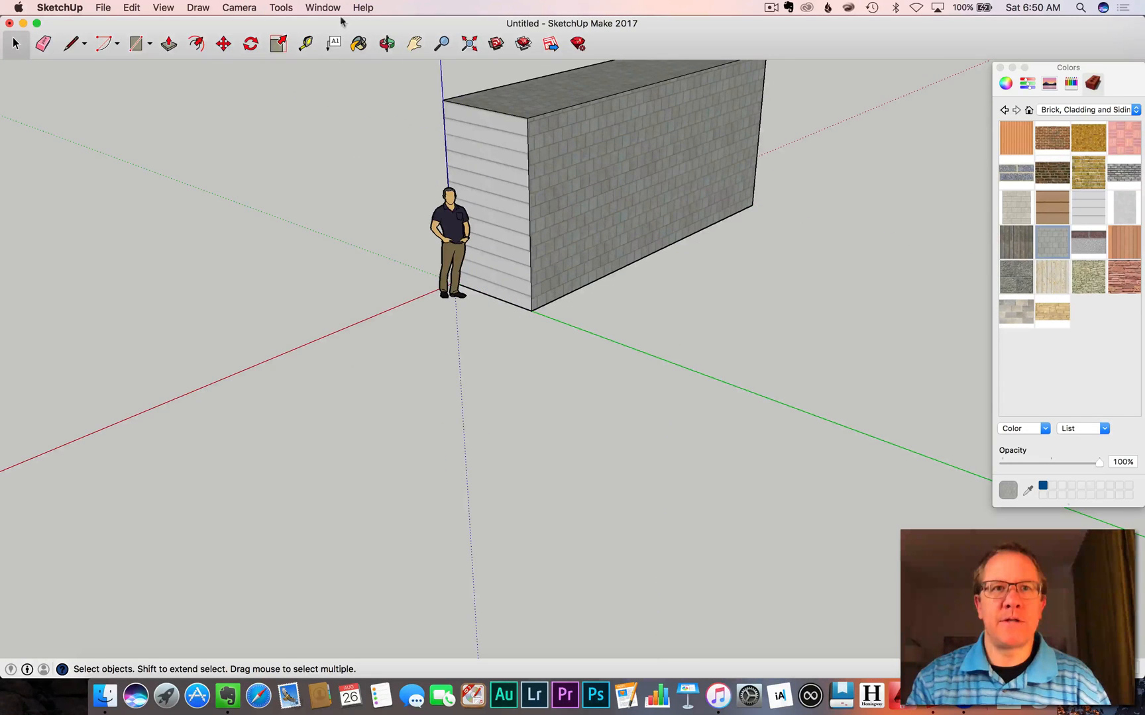
pyautogui.click(326, 7)
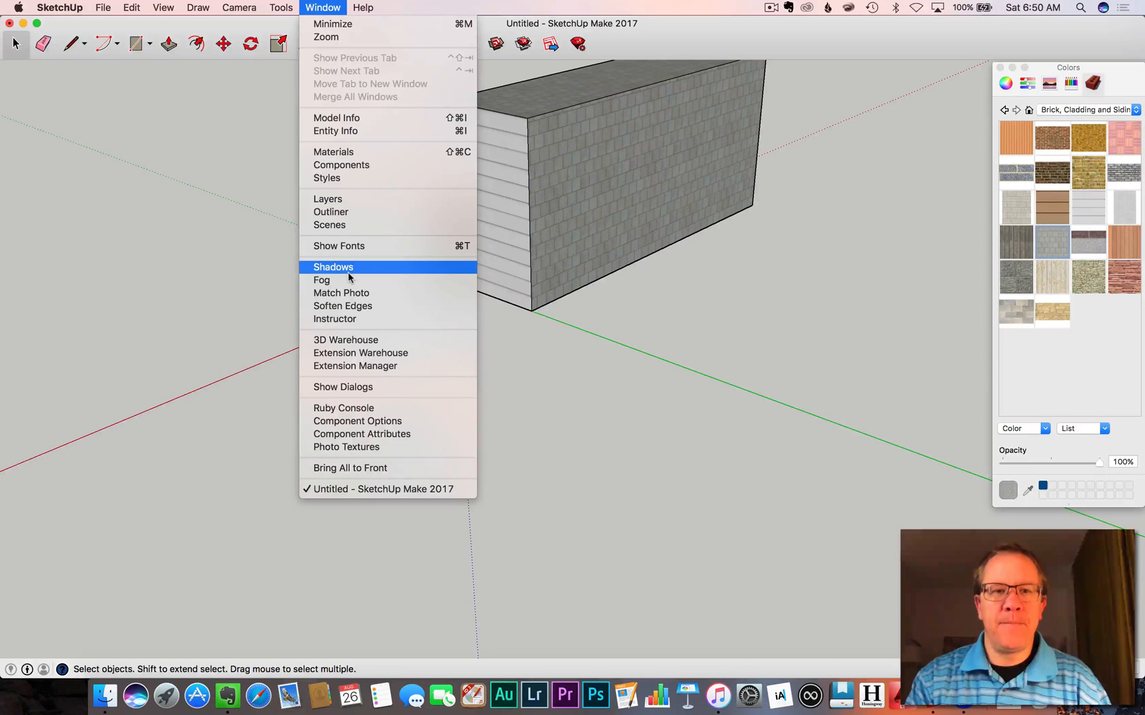
pyautogui.click(524, 411)
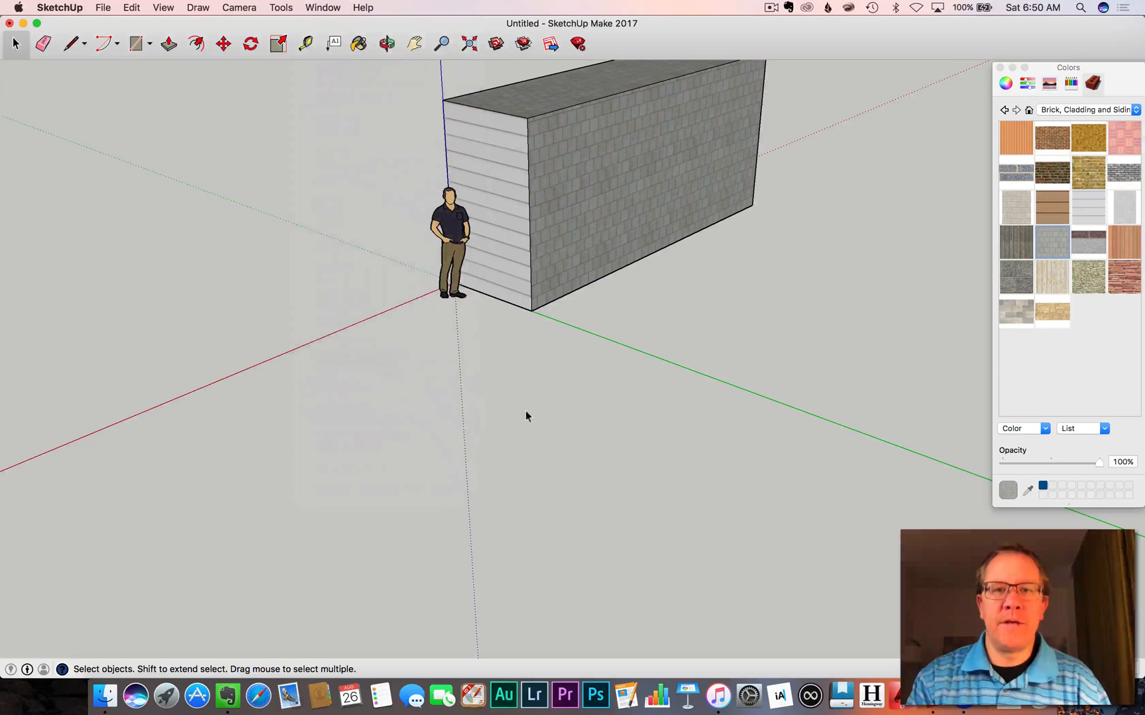
pyautogui.doubleClick(498, 158)
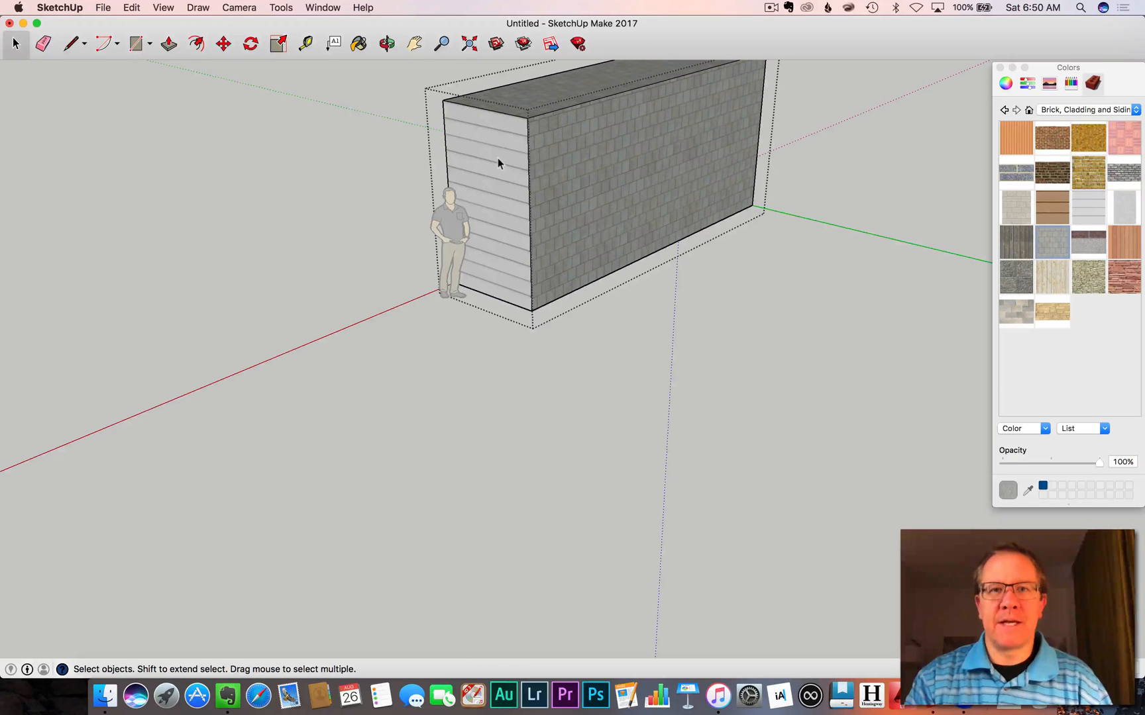
pyautogui.click(497, 157)
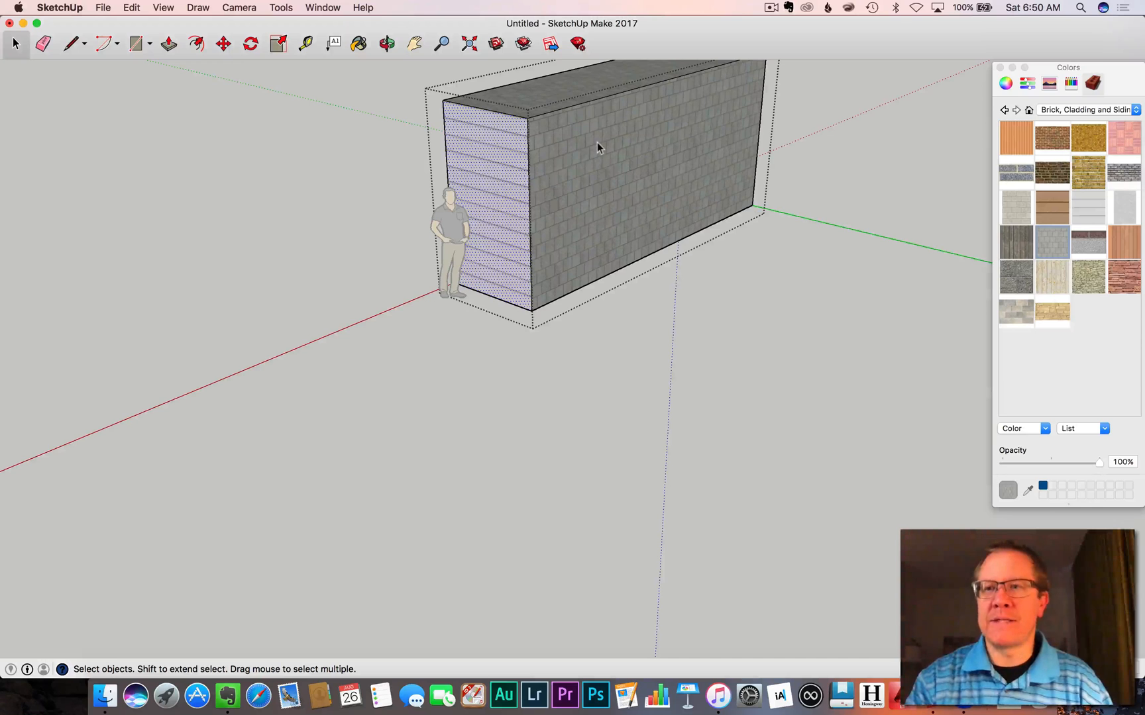
pyautogui.click(260, 250)
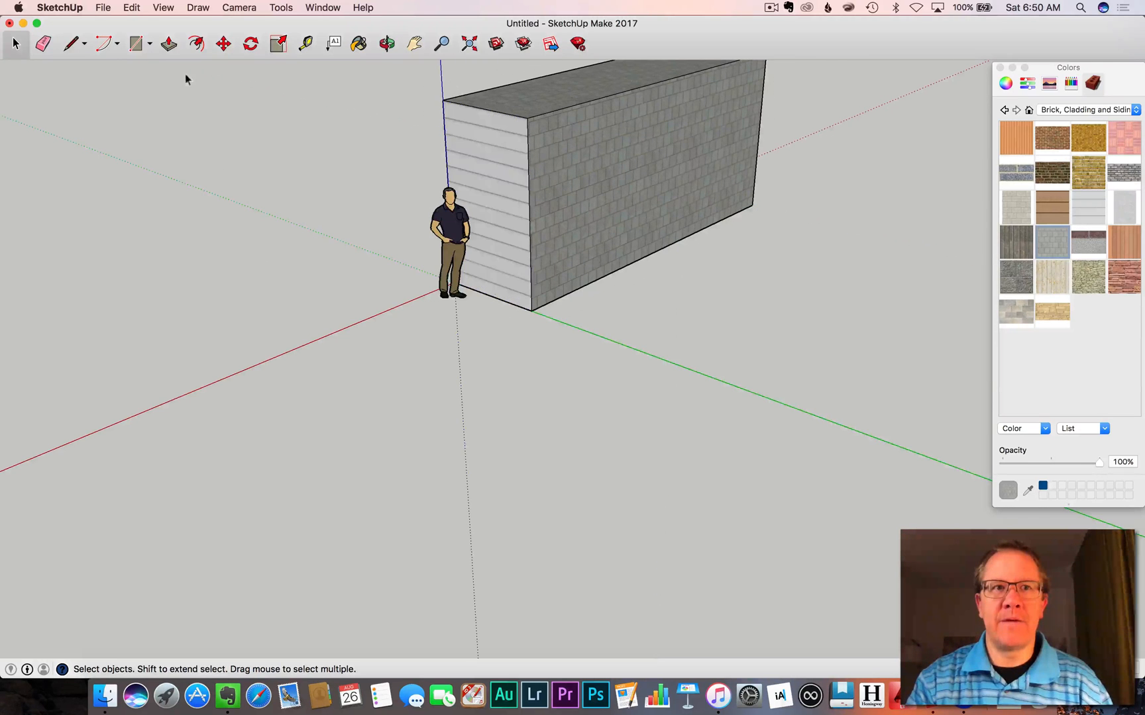
# - Draw a rectangle on the ground along the red axis in front of the figure and pull it up into a box
pyautogui.click(139, 46)
pyautogui.click(335, 335)
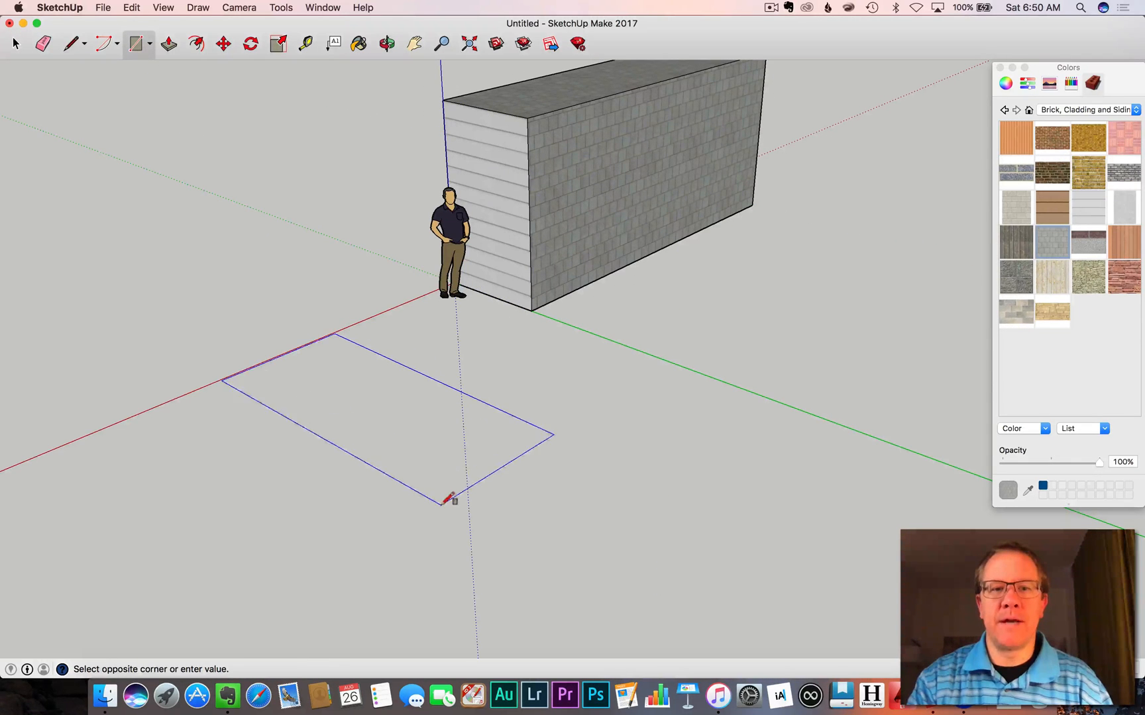
pyautogui.click(442, 504)
pyautogui.press('p')
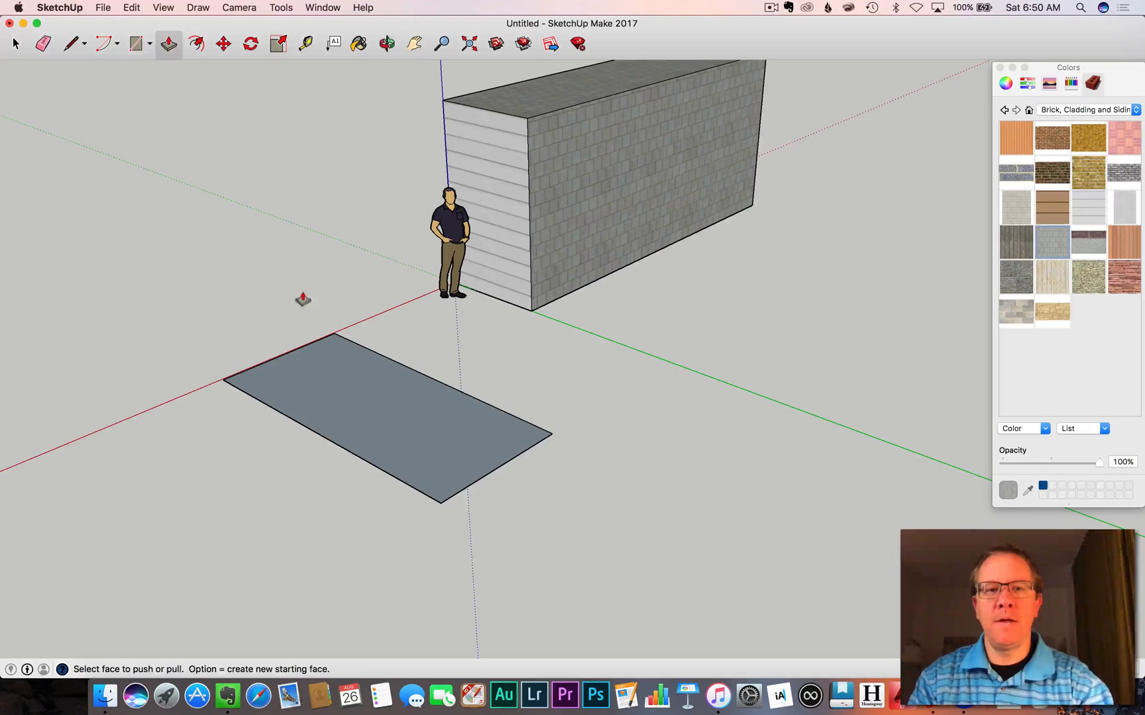
pyautogui.click(338, 409)
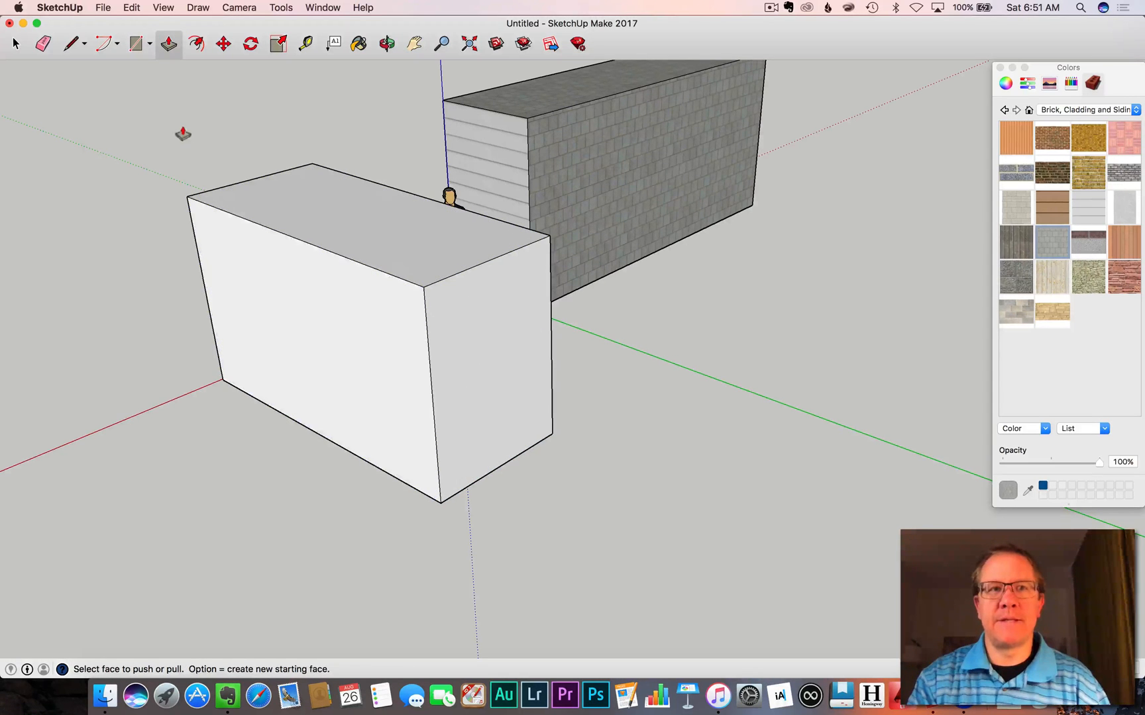
pyautogui.click(16, 45)
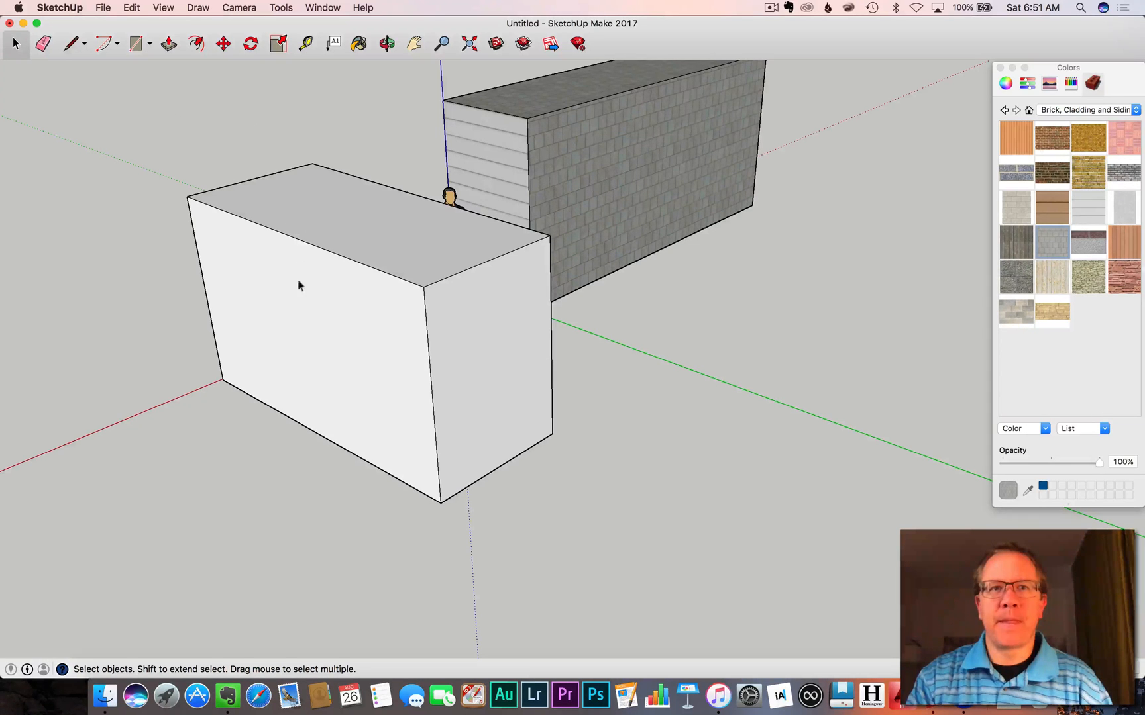
# - Sample the plain light gray color from the narrow end face of the new unpainted box
pyautogui.click(299, 297)
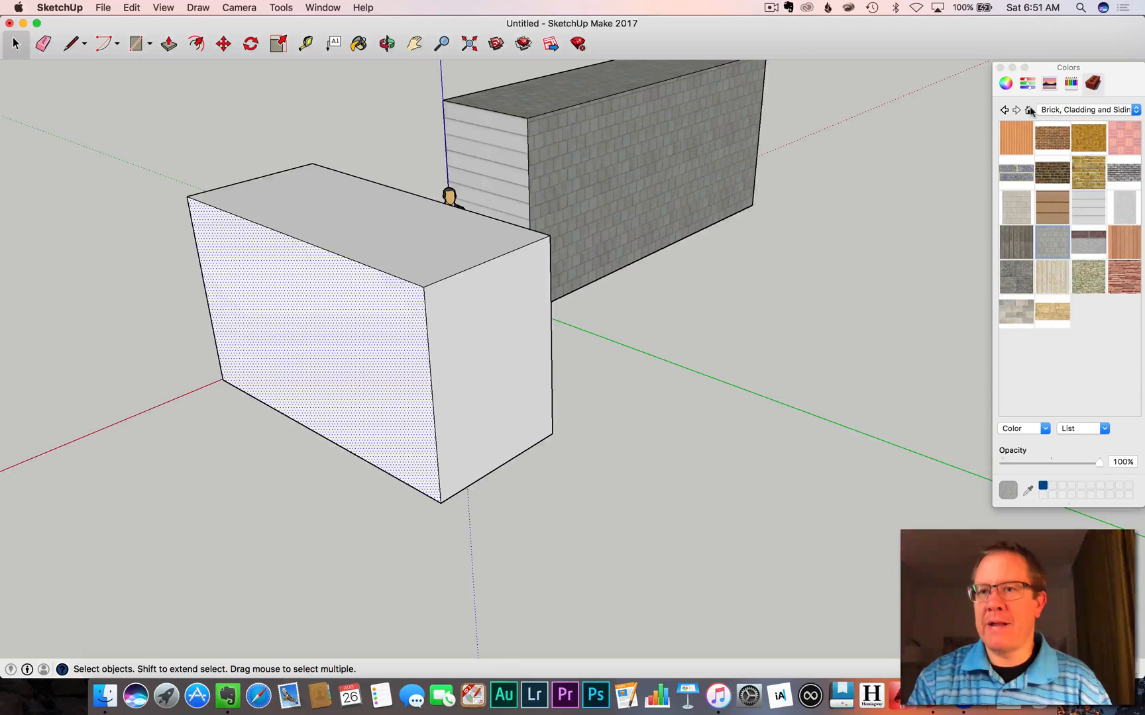
pyautogui.click(1028, 490)
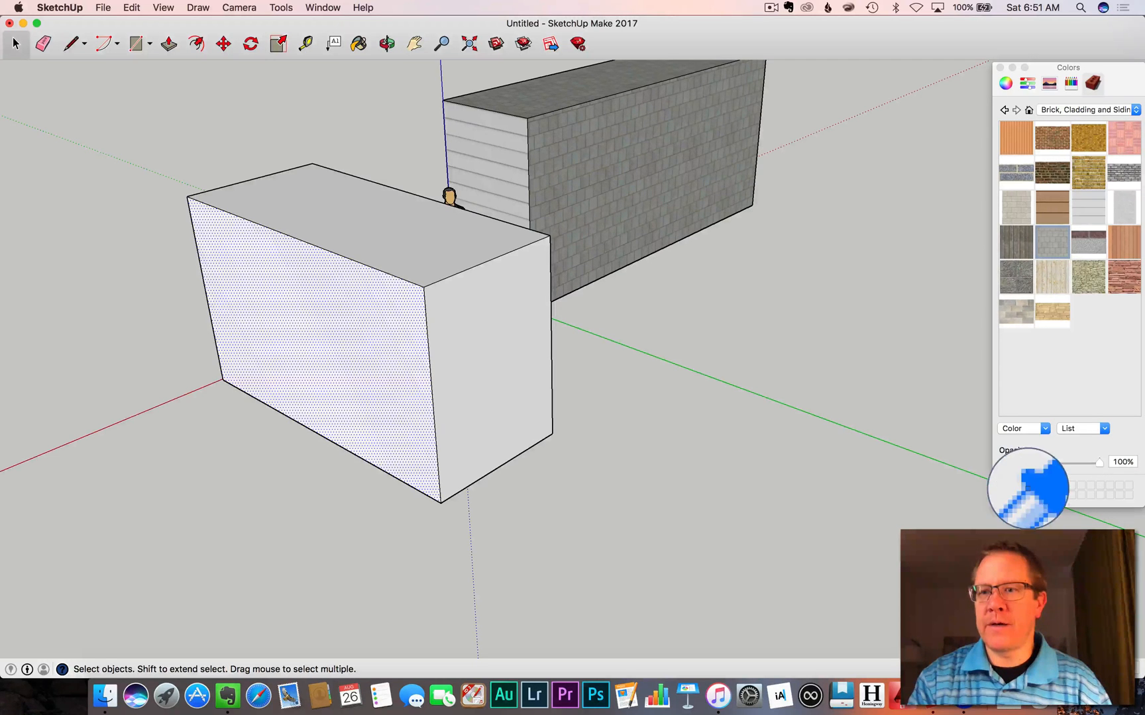
pyautogui.click(453, 322)
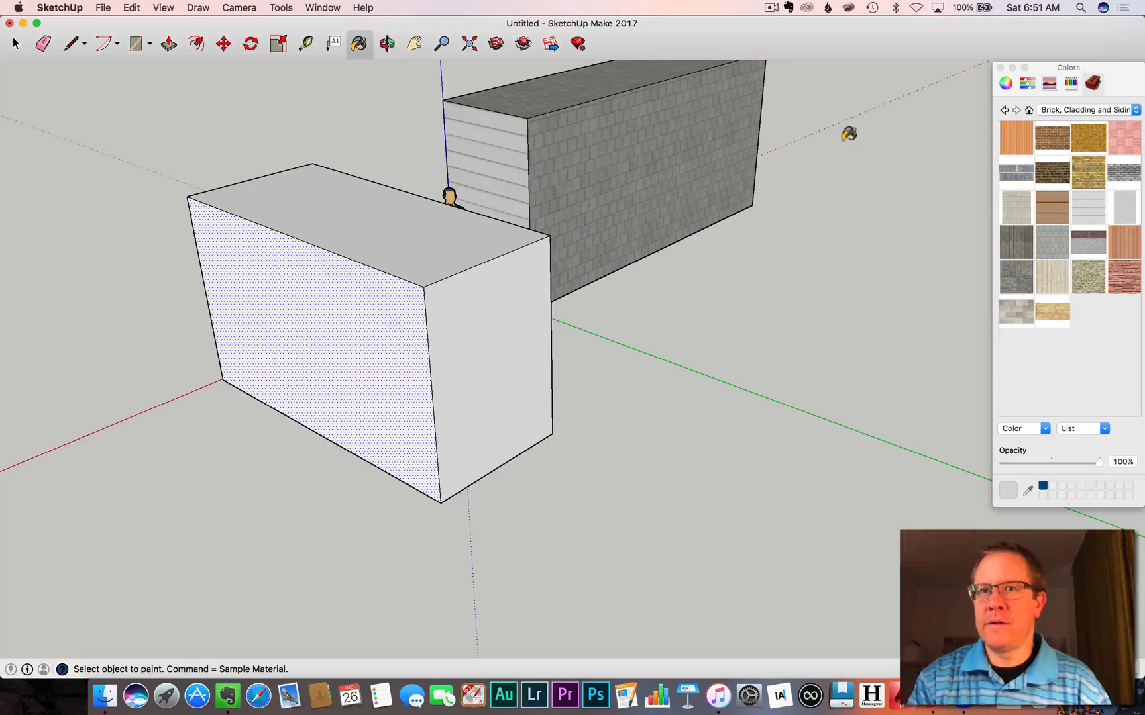
pyautogui.click(16, 45)
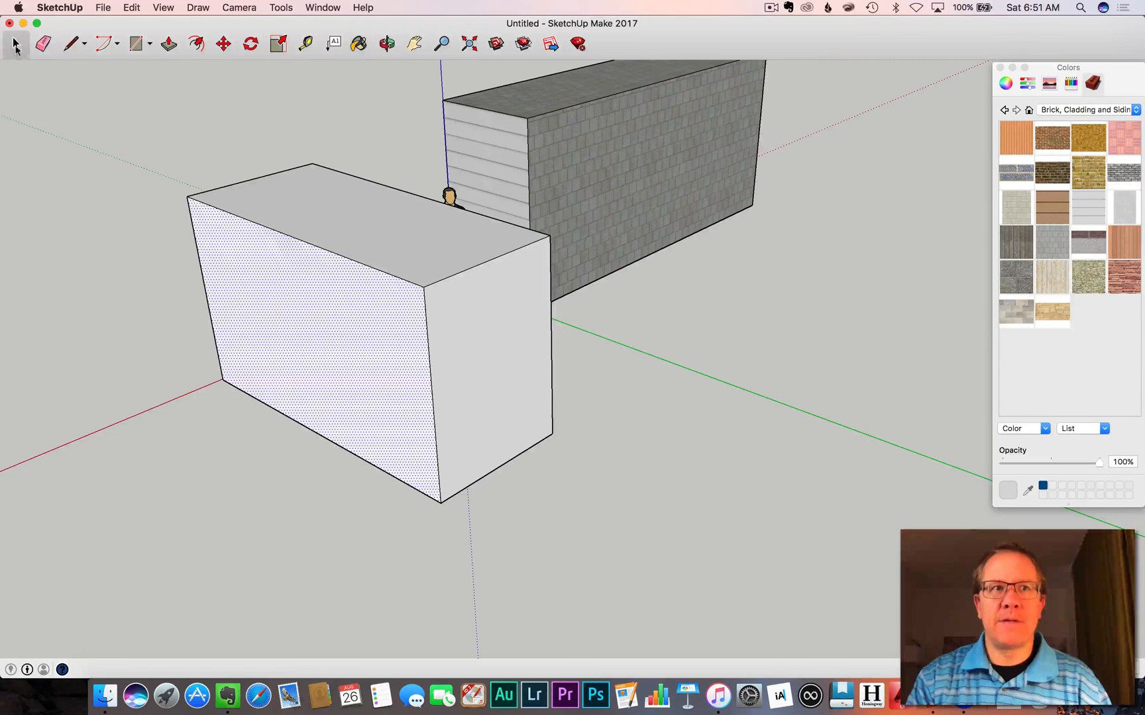
# - Open the shingled box group for editing, paint its end face with the sampled light gray color, and leave the group
pyautogui.click(497, 156)
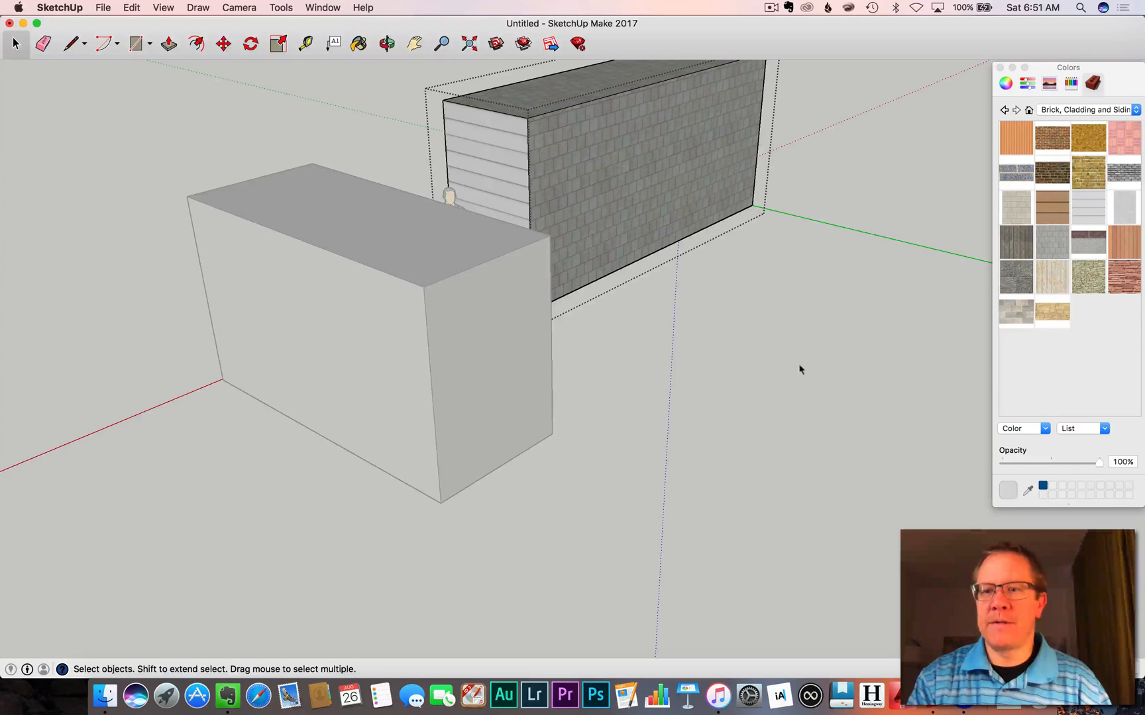
pyautogui.press('b')
pyautogui.click(487, 146)
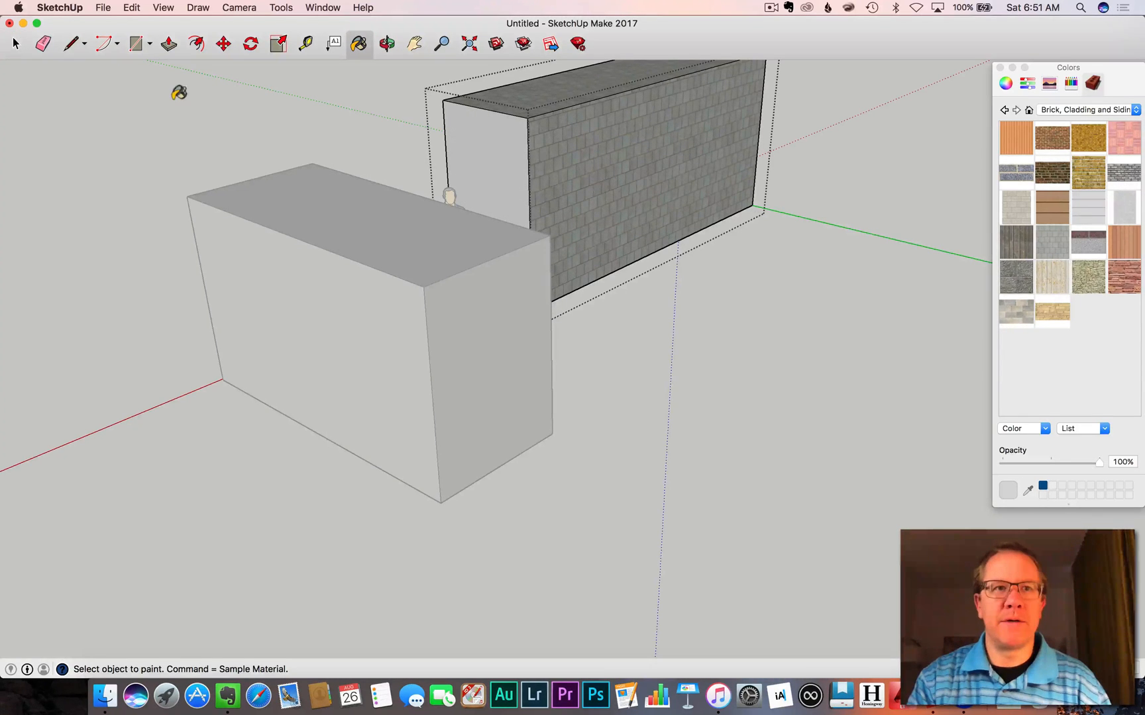
pyautogui.click(15, 44)
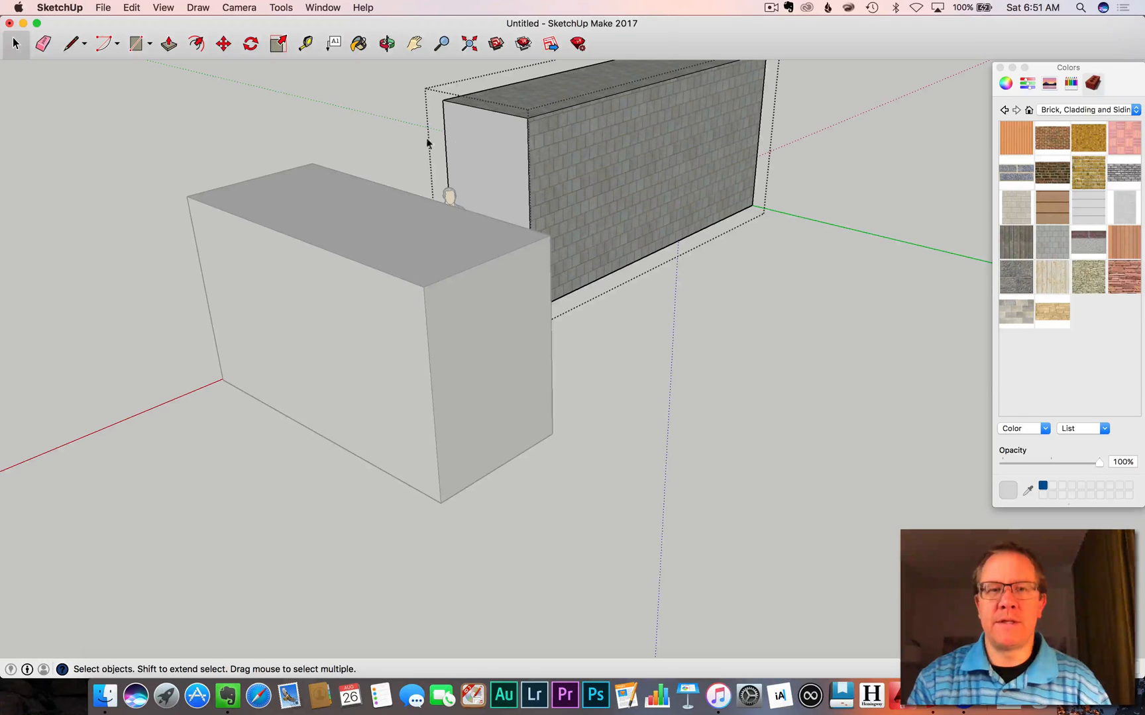
pyautogui.click(402, 131)
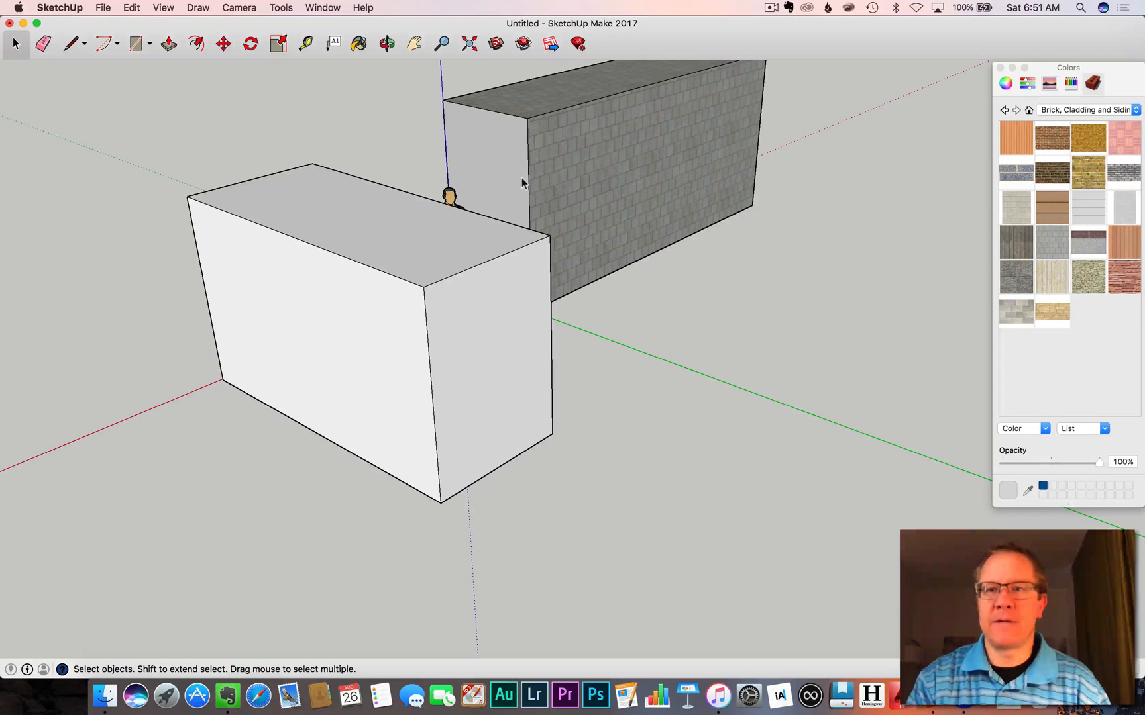
# - Repaint the end face inside the shingled box group with the default material from Colors In Model, and leave the group
pyautogui.click(1029, 111)
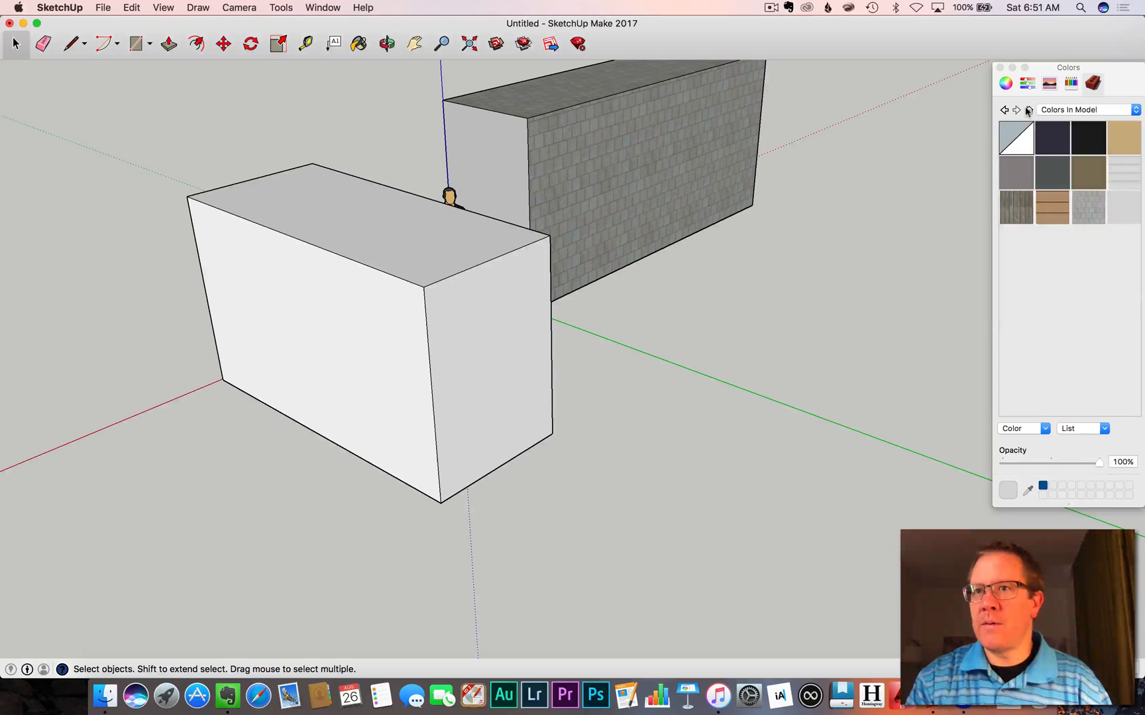
pyautogui.click(1017, 143)
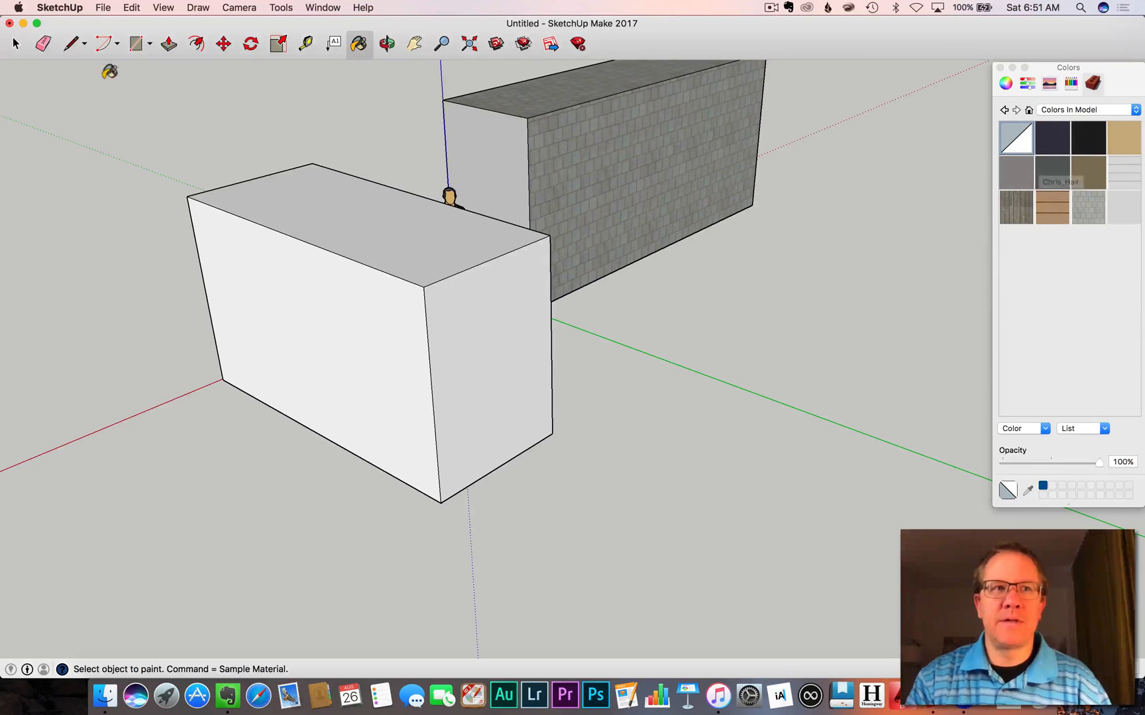
pyautogui.click(16, 45)
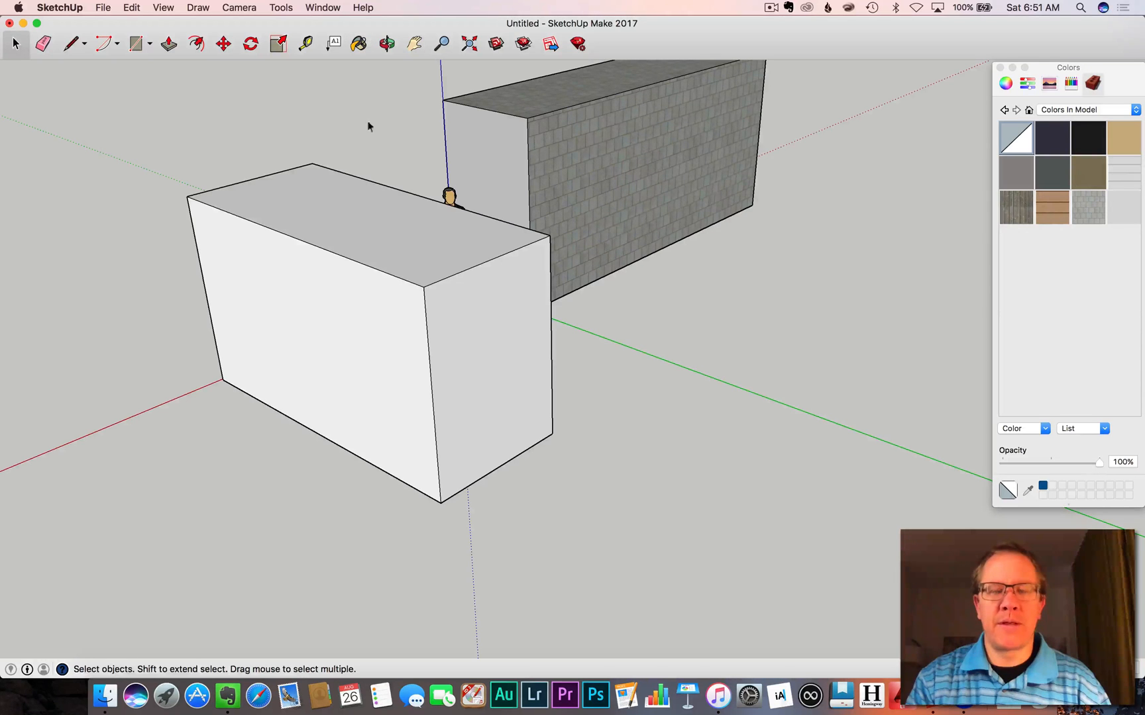
pyautogui.doubleClick(510, 174)
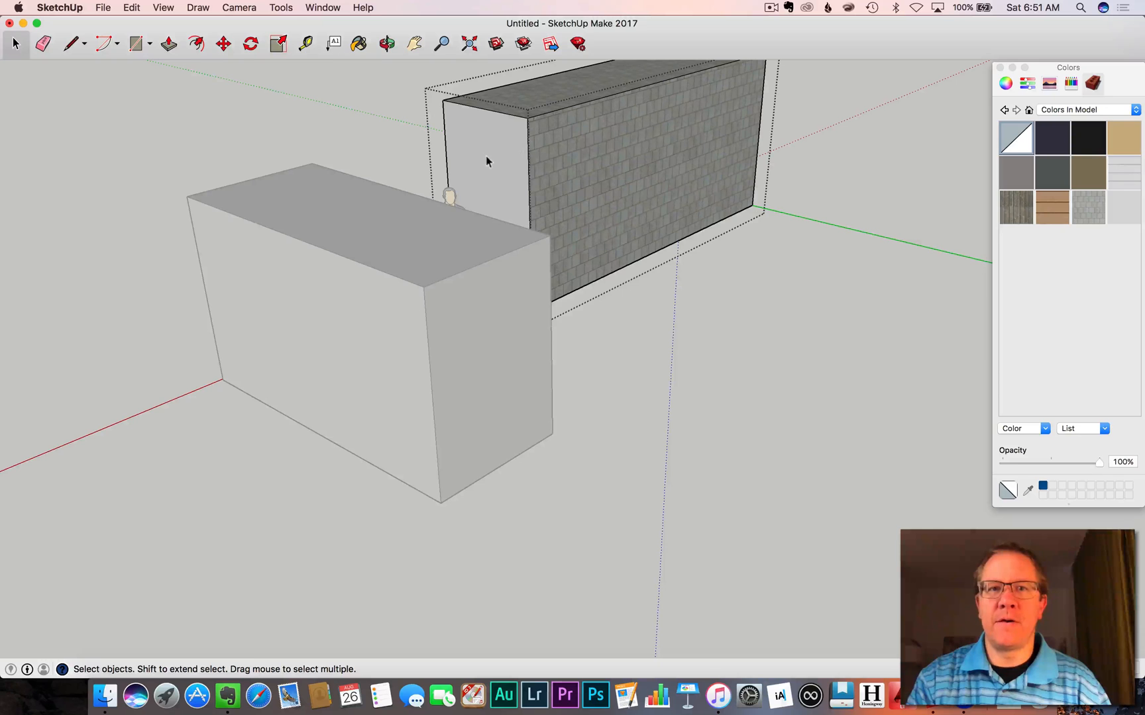
pyautogui.press('b')
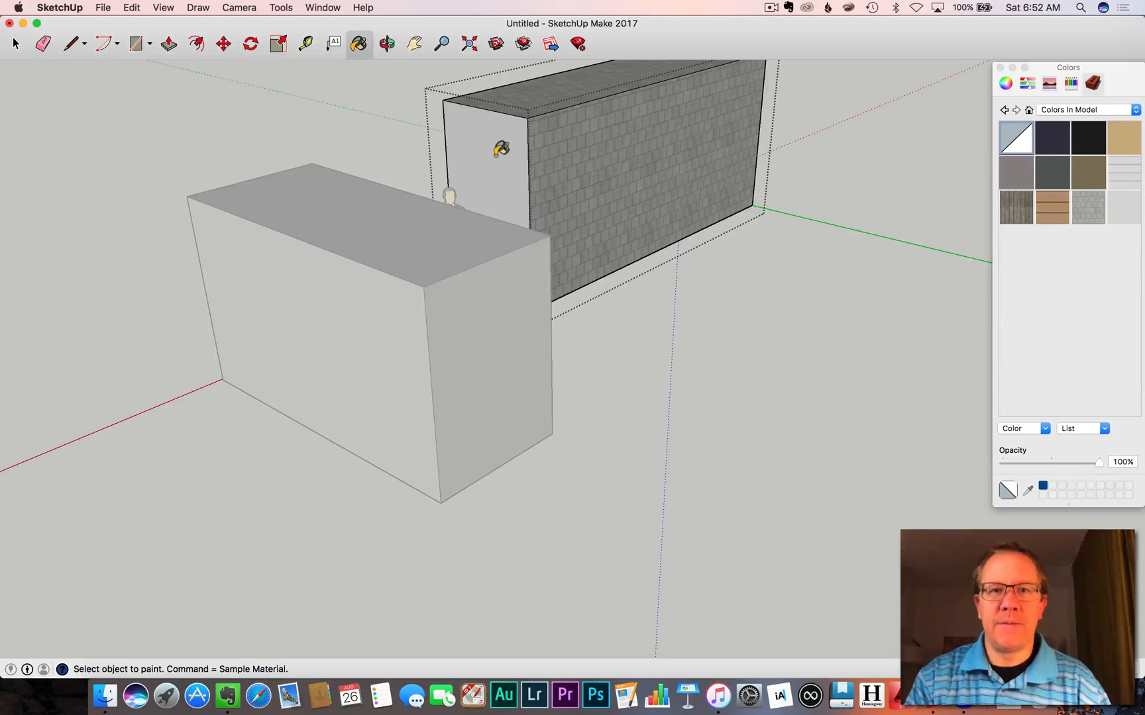
pyautogui.click(500, 150)
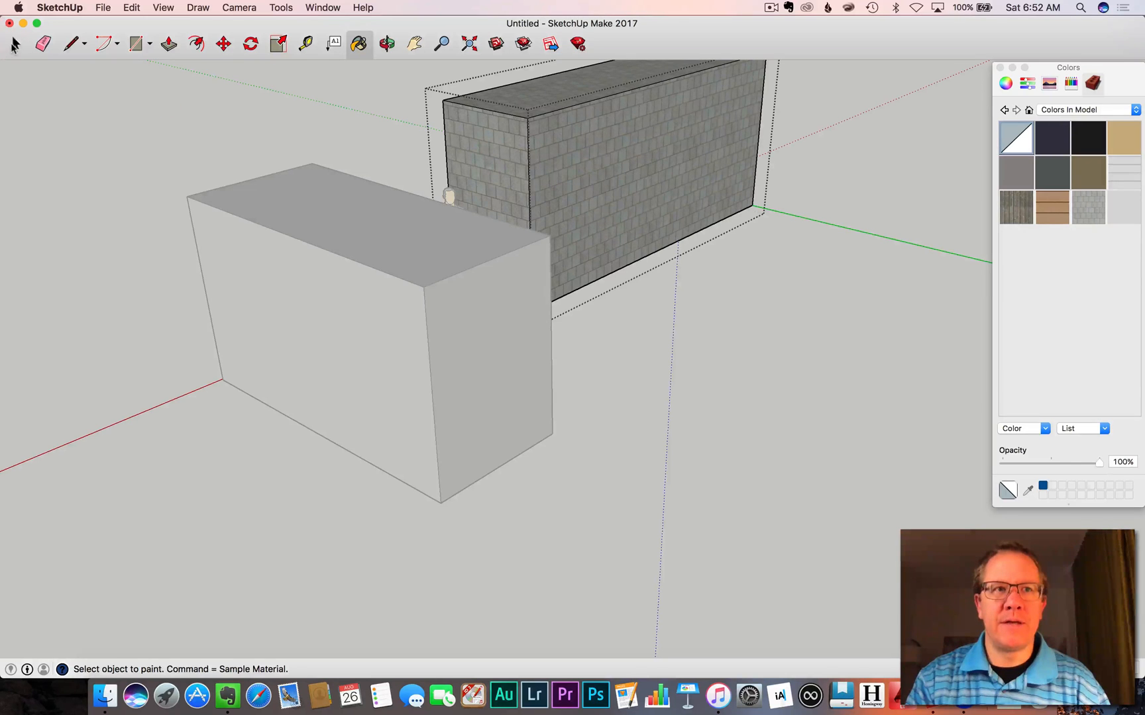
pyautogui.click(15, 44)
pyautogui.click(250, 103)
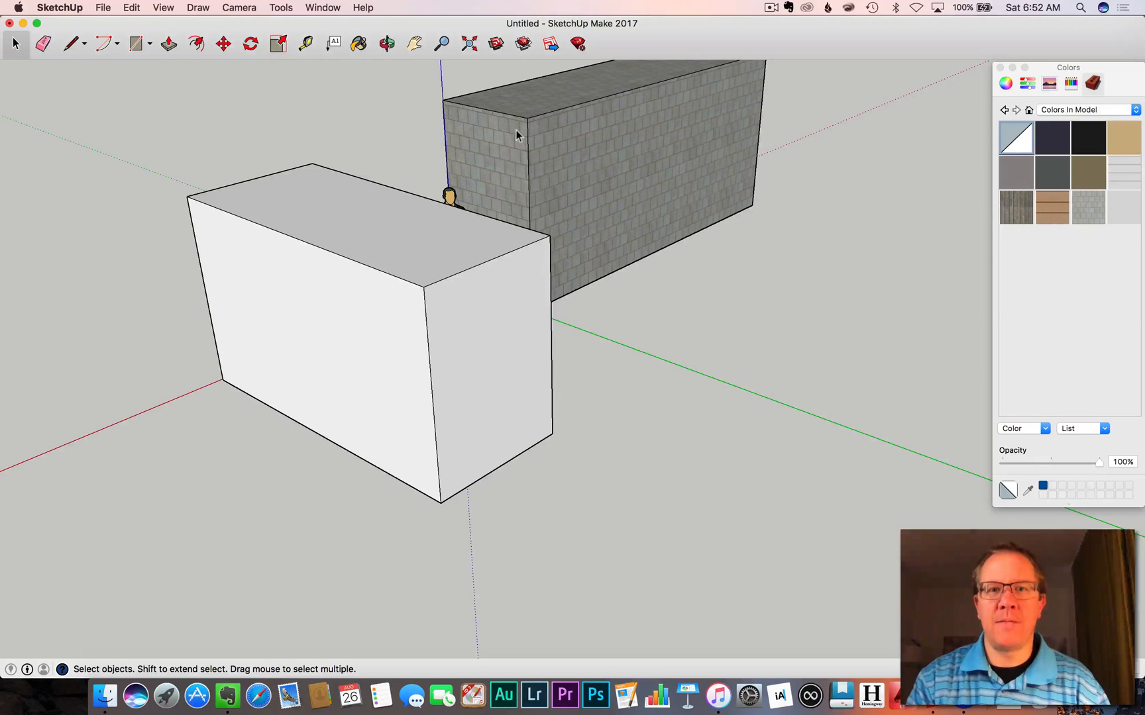
# - Paint the shingled box group as a whole with the brown horizontal siding from the materials in the model
pyautogui.press('o')
pyautogui.moveTo(517, 132); pyautogui.dragTo(847, 190)
pyautogui.moveTo(327, 232); pyautogui.dragTo(555, 136)
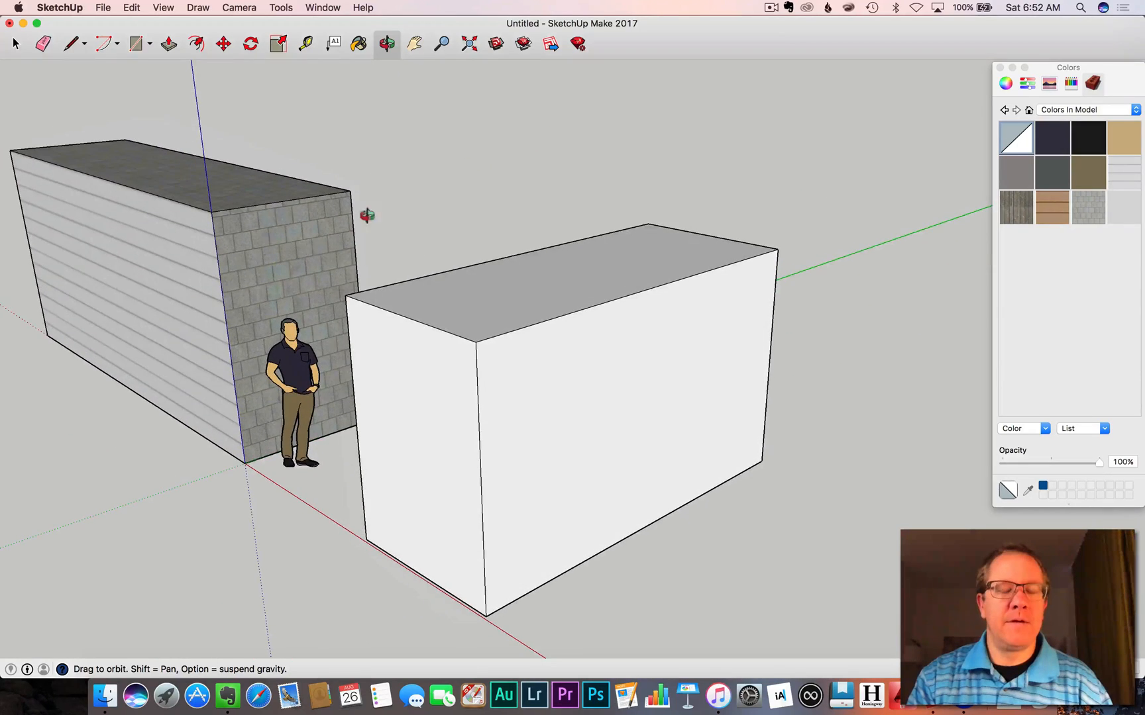
pyautogui.moveTo(295, 275); pyautogui.dragTo(236, 215)
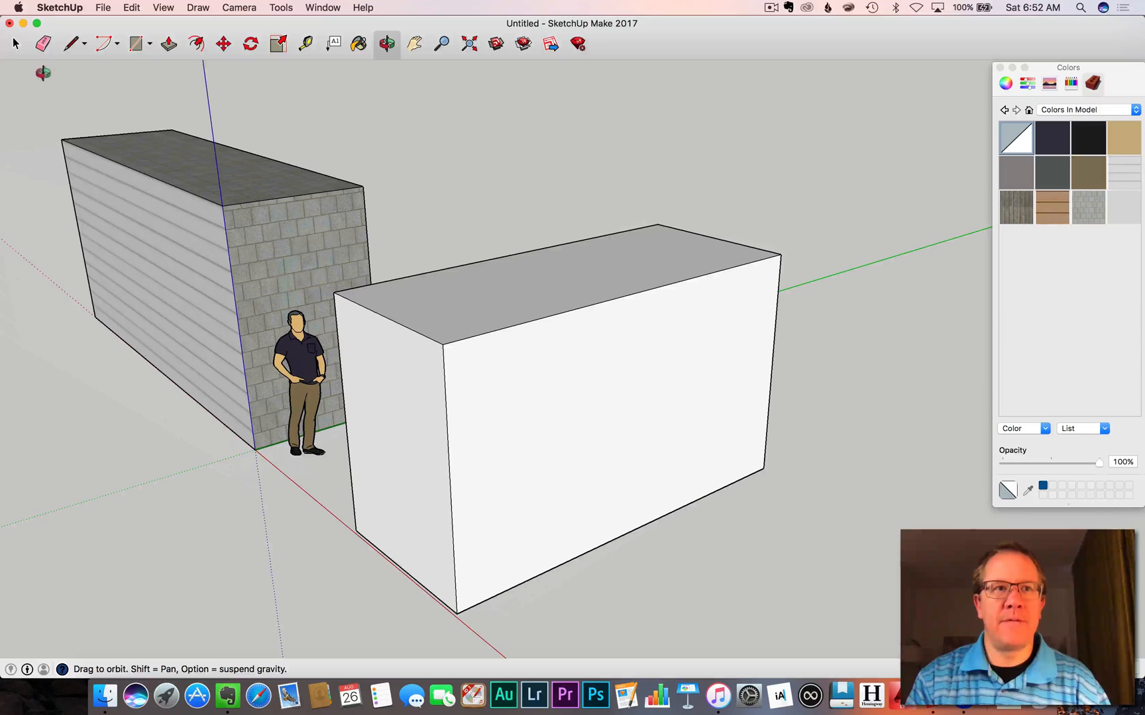
pyautogui.click(16, 45)
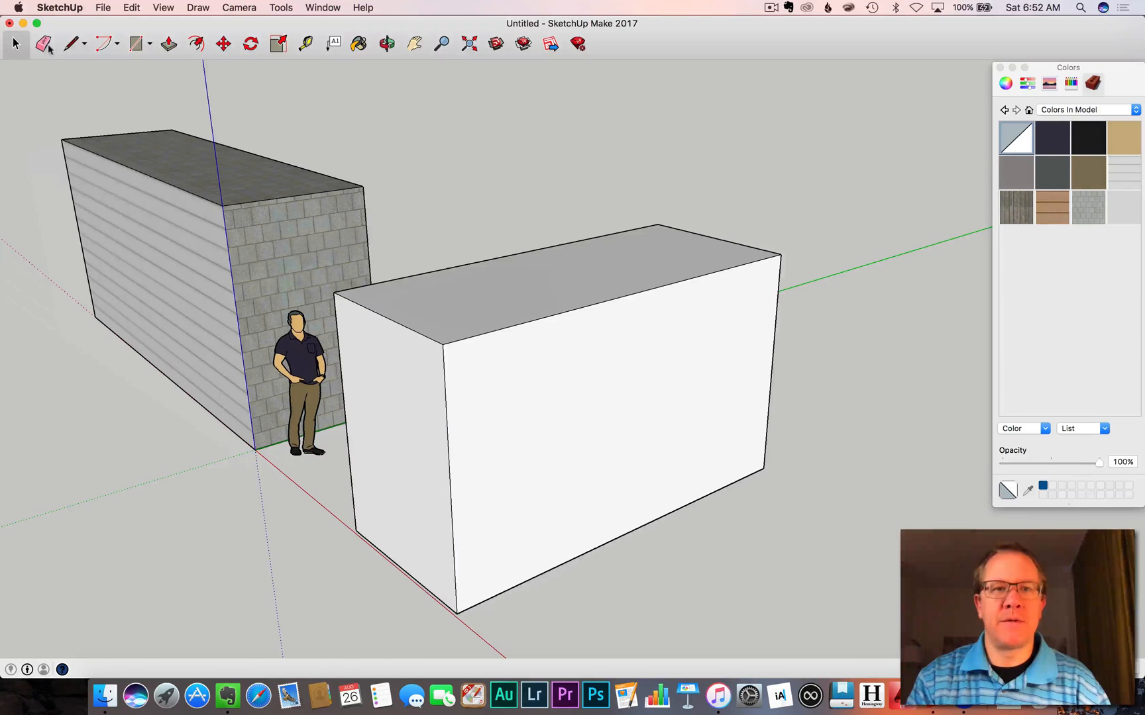
pyautogui.click(1060, 213)
pyautogui.click(330, 244)
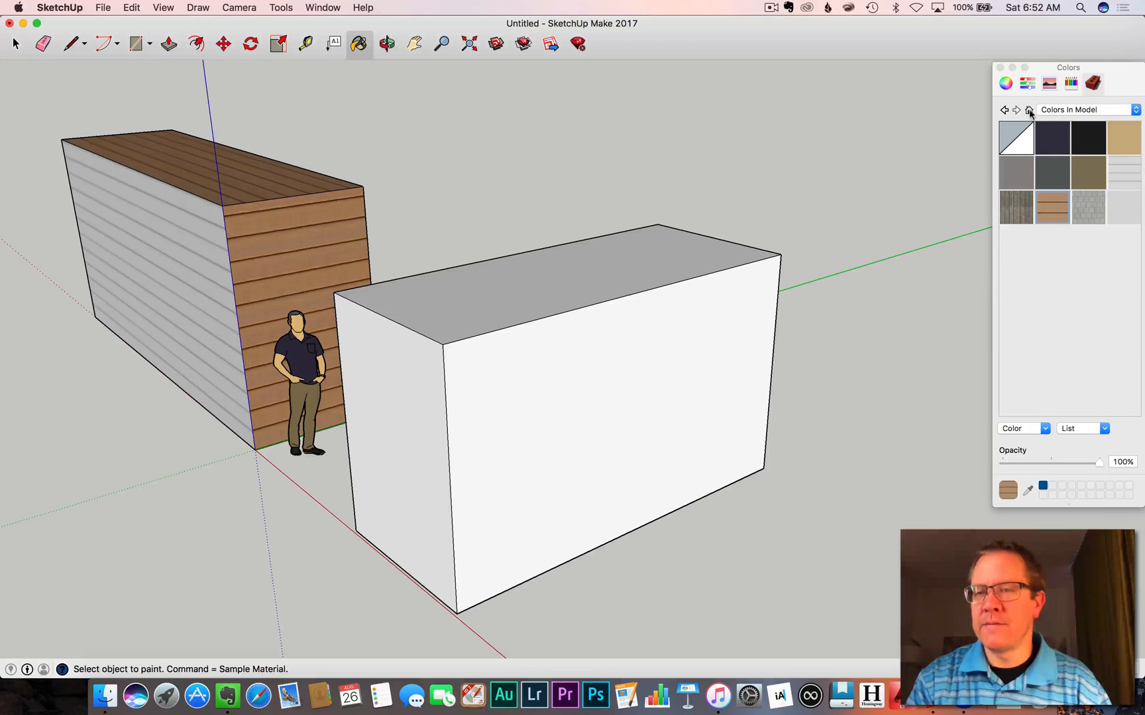
# - Look through the color wheel, color sliders, spectrum and pencil pickers, return to the texture palettes, and bring the Colors window fully into view
pyautogui.click(1005, 83)
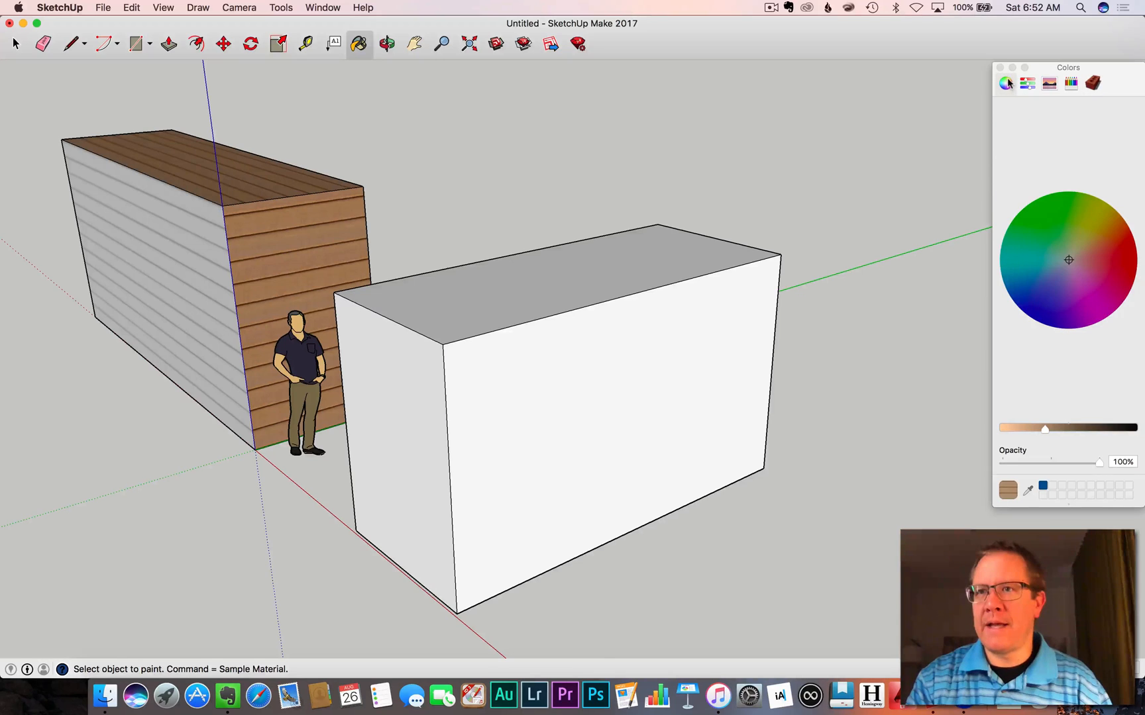
pyautogui.click(1028, 84)
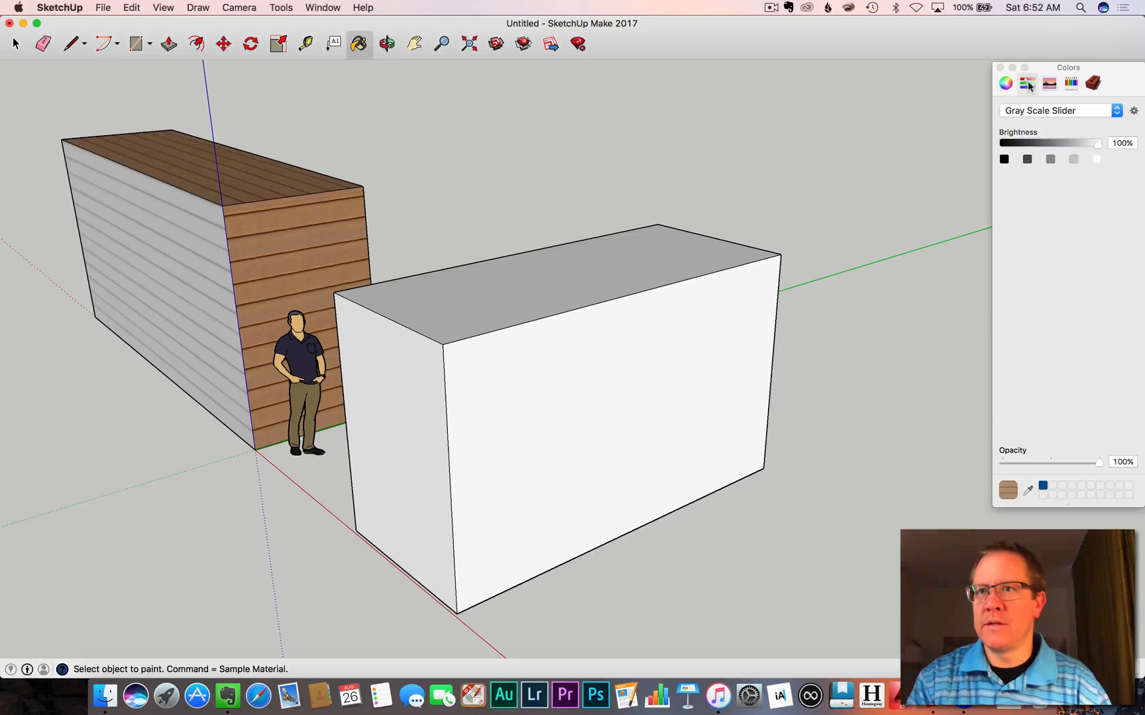
pyautogui.click(1045, 110)
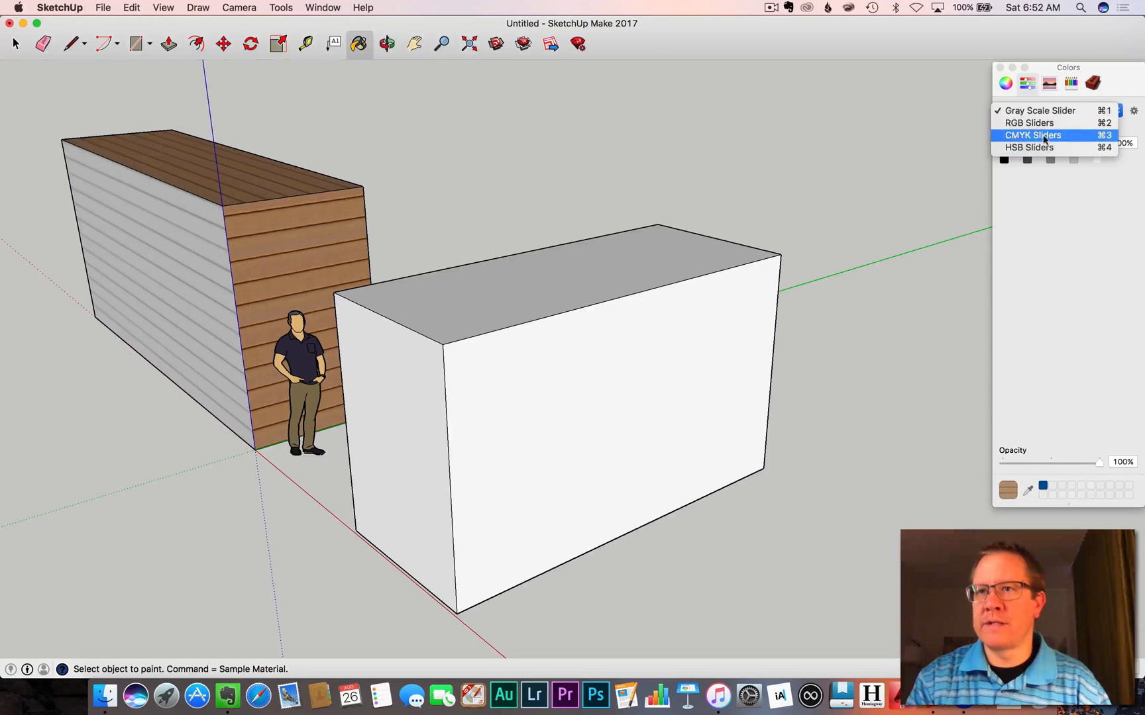
pyautogui.click(1047, 82)
pyautogui.click(1048, 83)
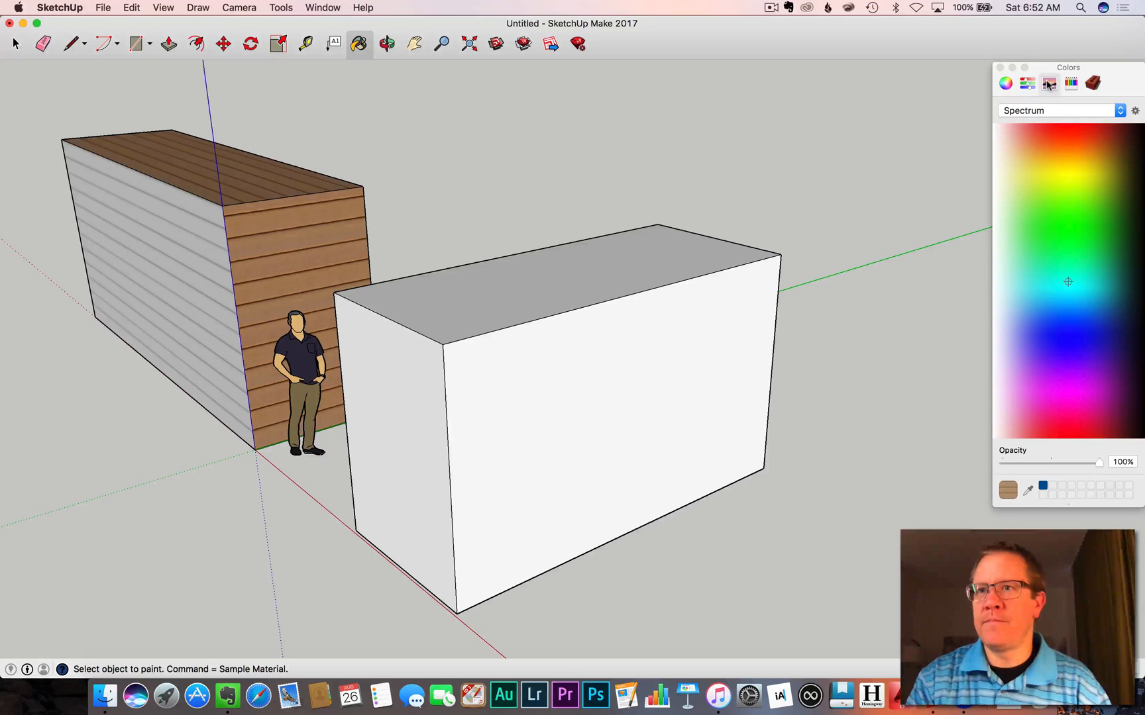
pyautogui.click(1078, 110)
pyautogui.click(1069, 84)
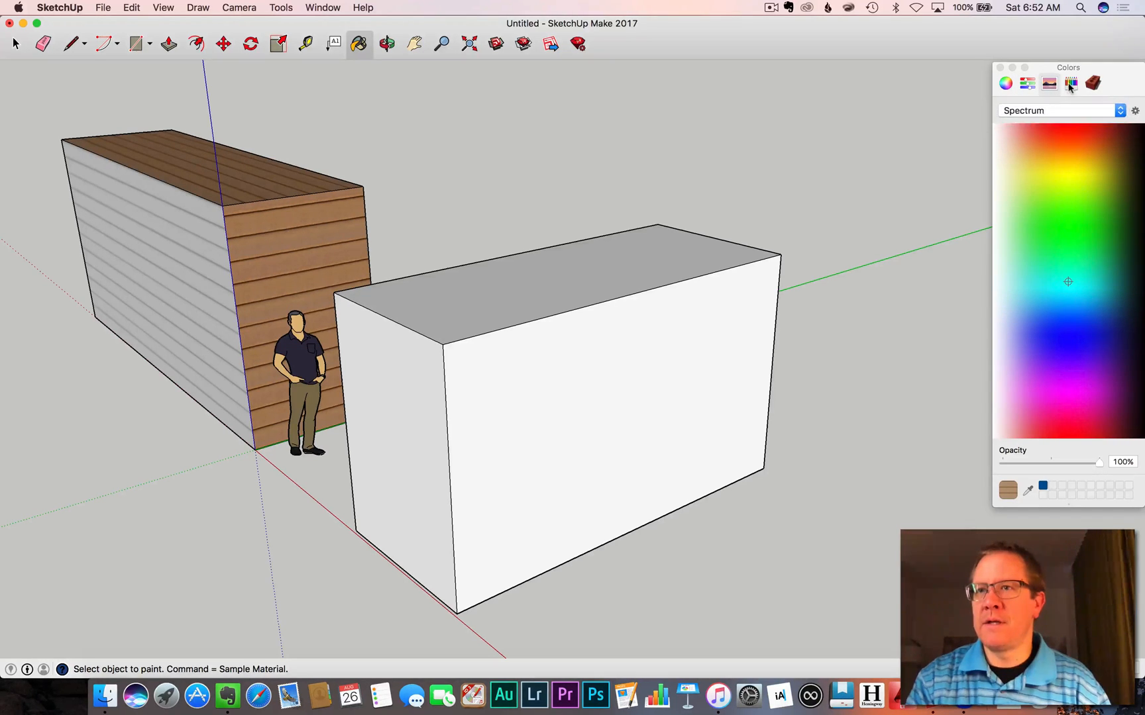
pyautogui.click(1070, 85)
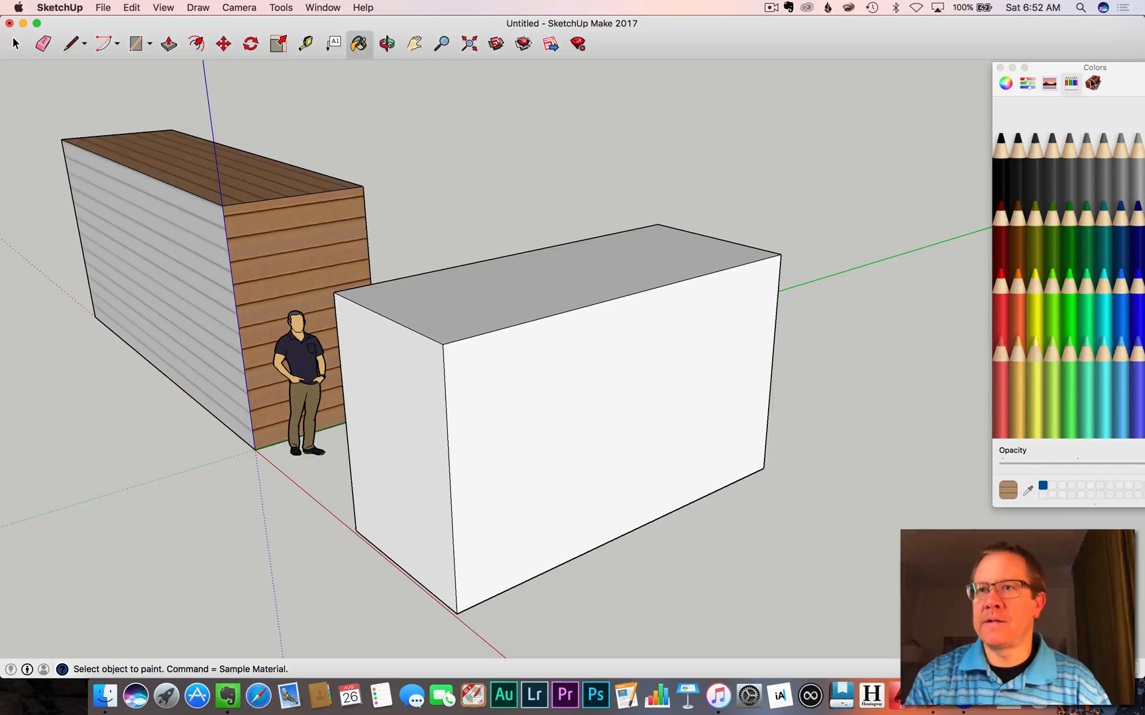
pyautogui.click(1093, 83)
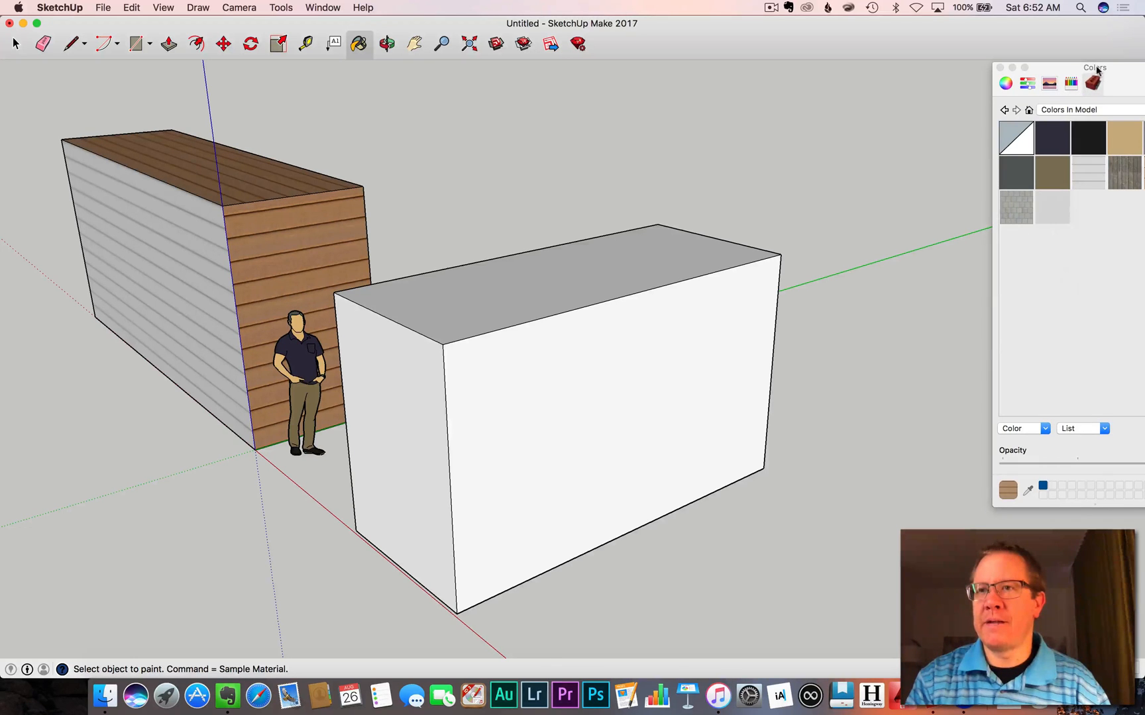
pyautogui.moveTo(1097, 70); pyautogui.dragTo(1041, 71)
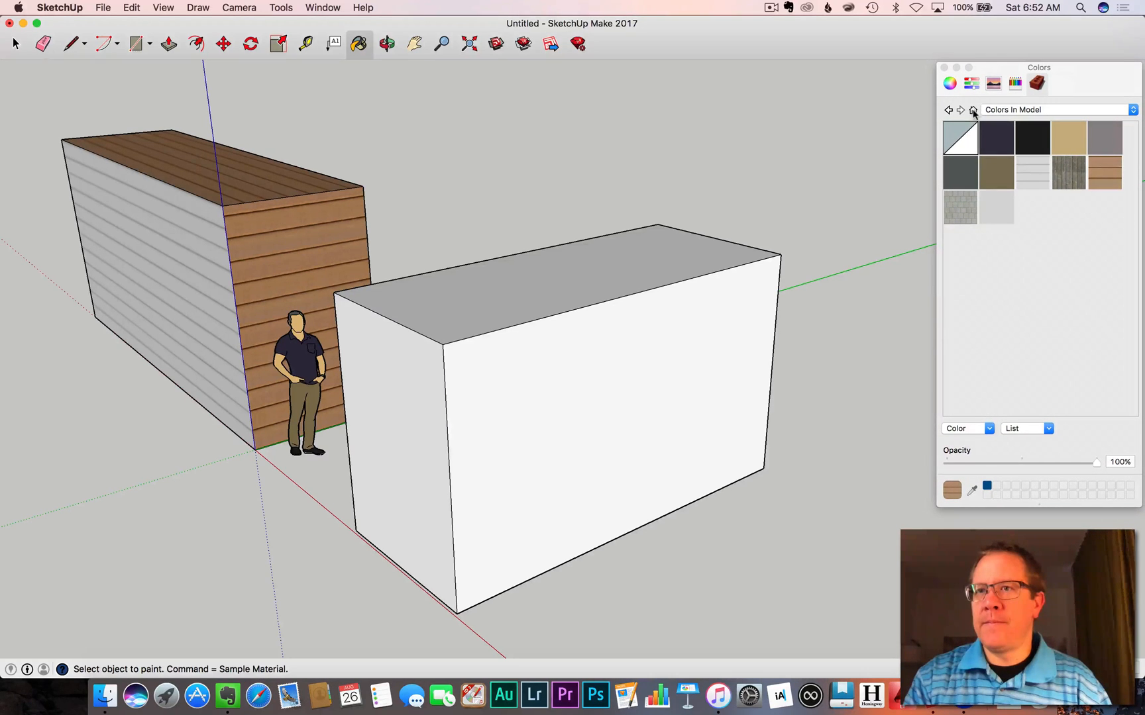
# - View the available material collections and the file browser for a new texture, leaving without choosing an image
pyautogui.click(1133, 111)
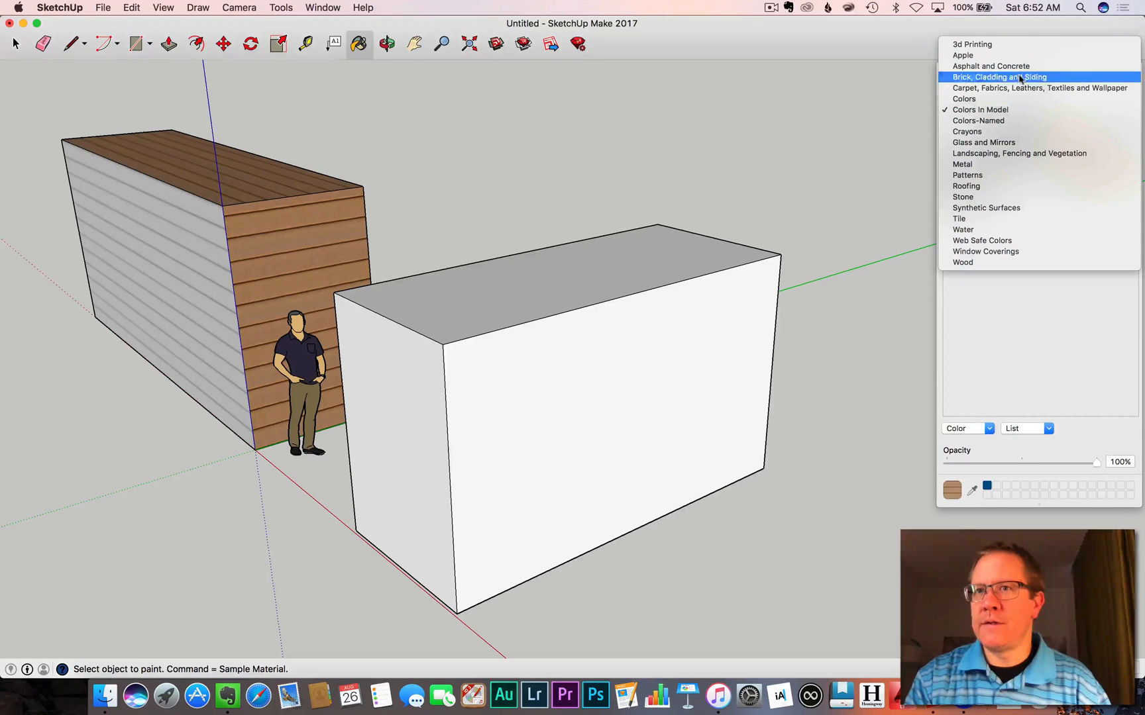
pyautogui.click(1029, 340)
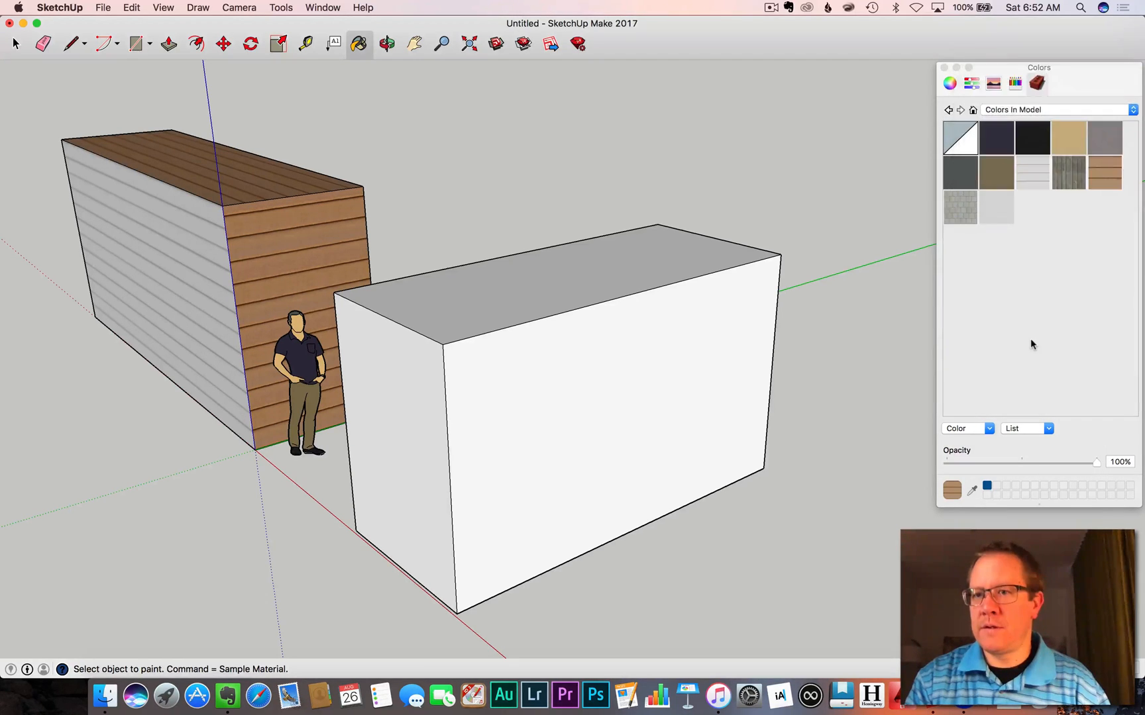
pyautogui.click(988, 429)
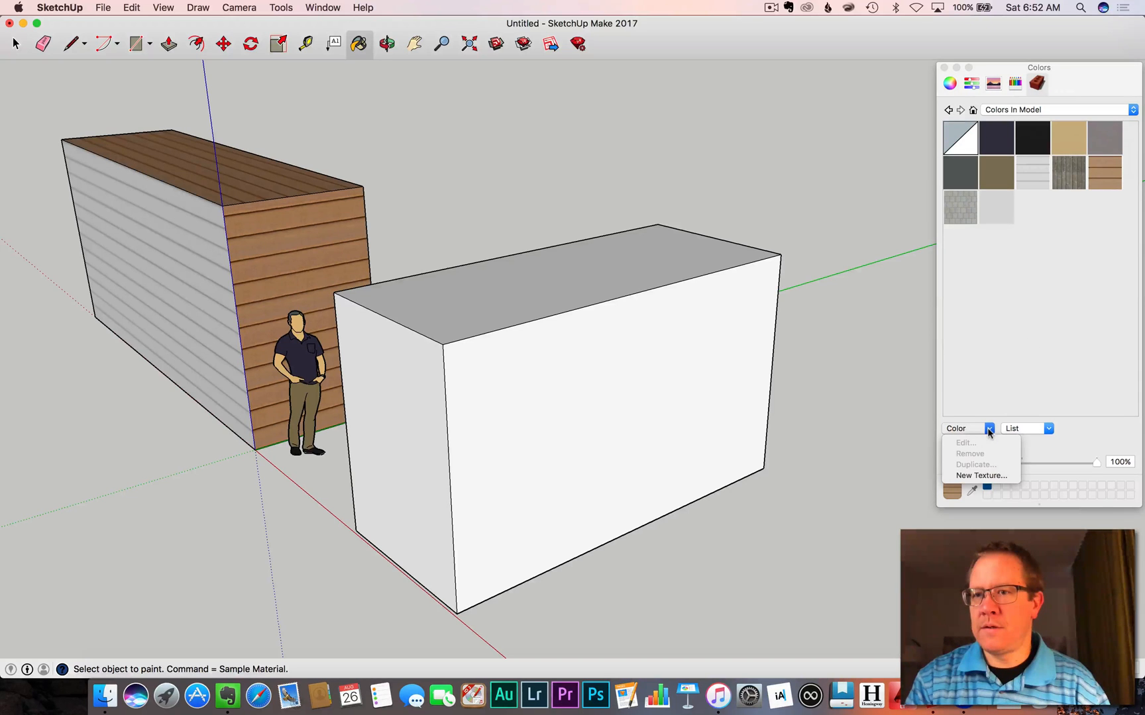
pyautogui.click(980, 476)
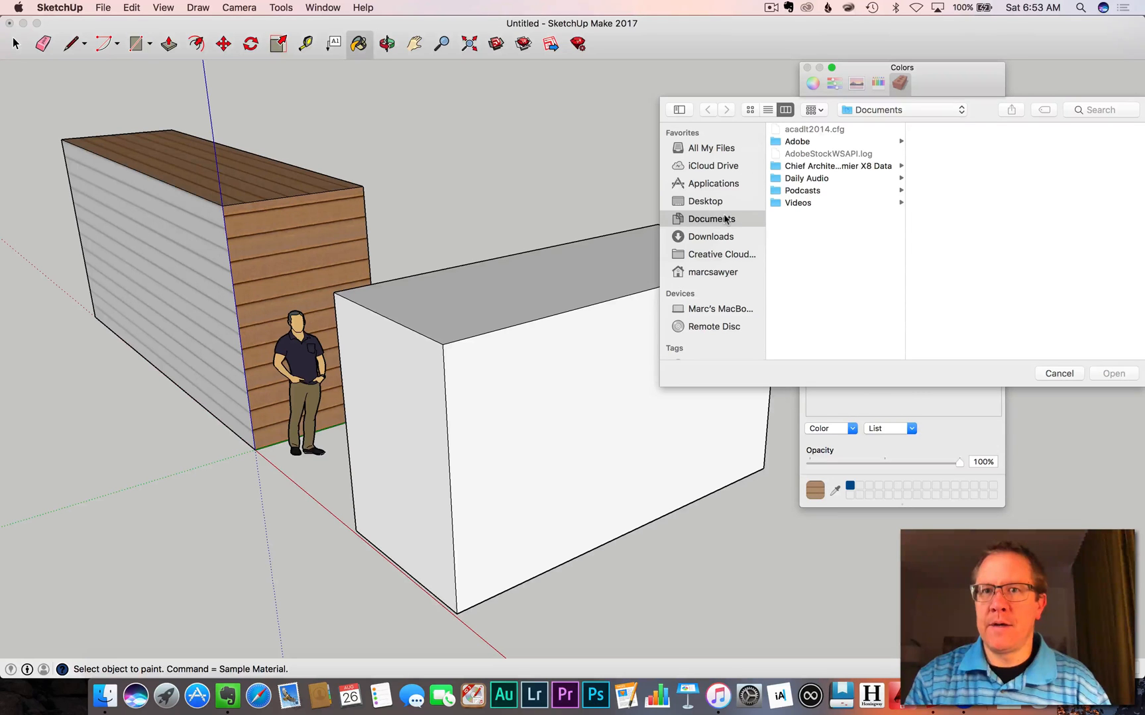
pyautogui.click(1059, 373)
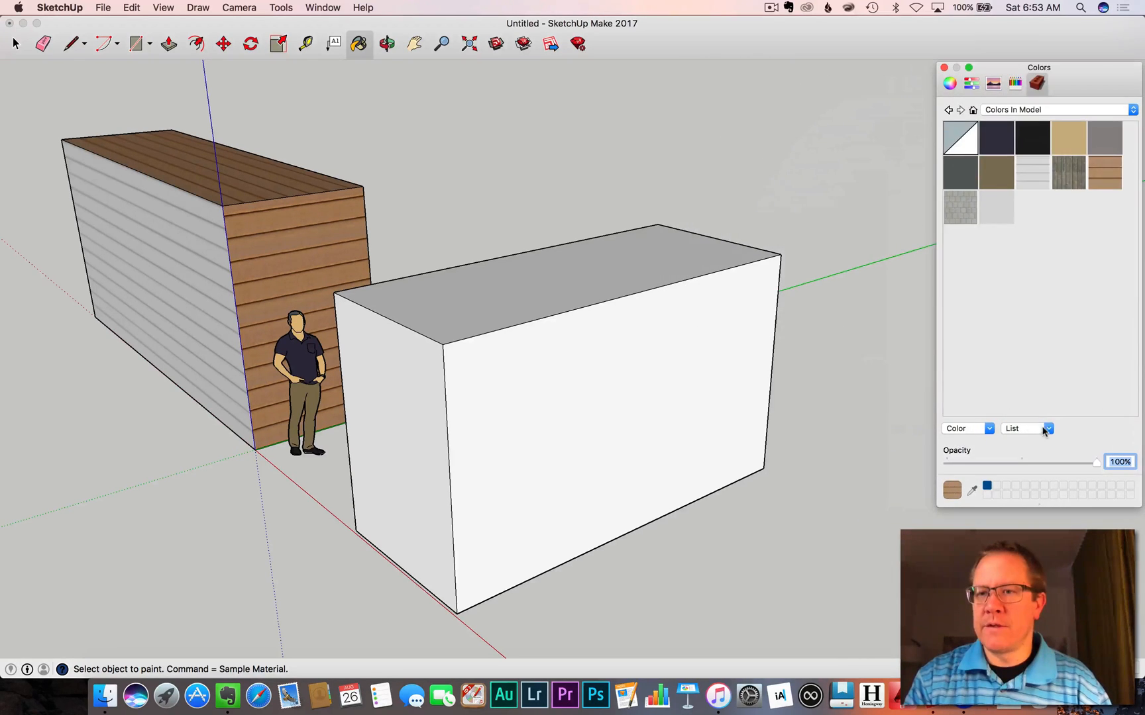
# - Purge the unused materials from the Colors In Model list
pyautogui.click(1045, 429)
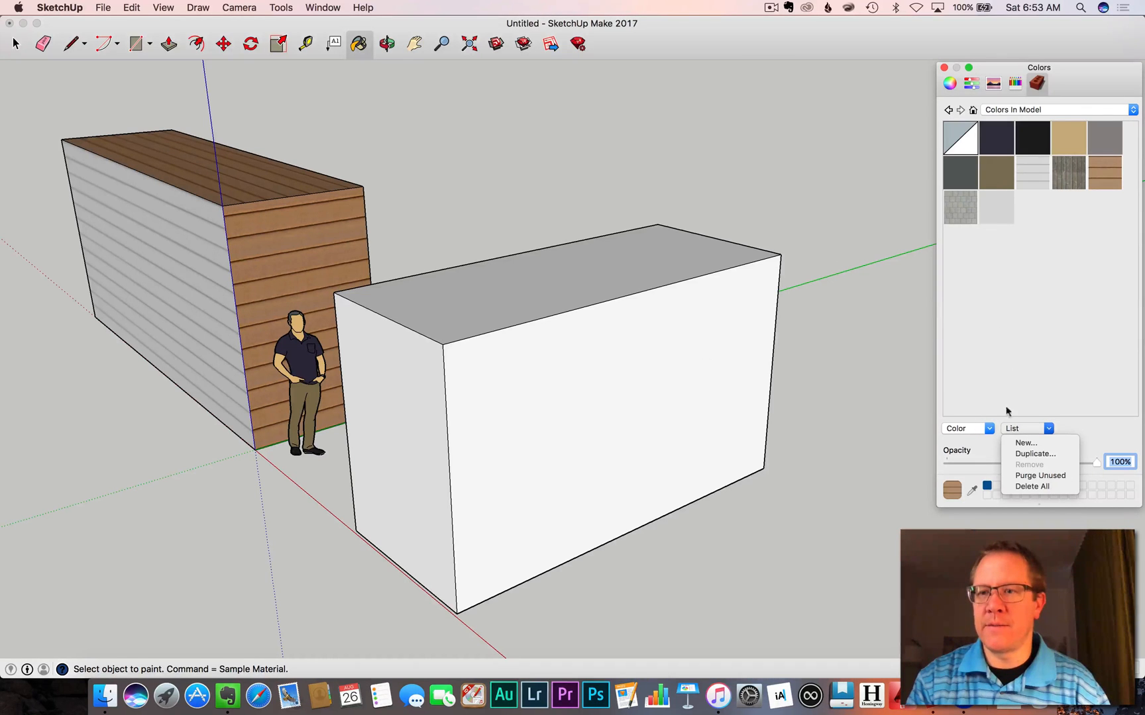
pyautogui.click(1030, 476)
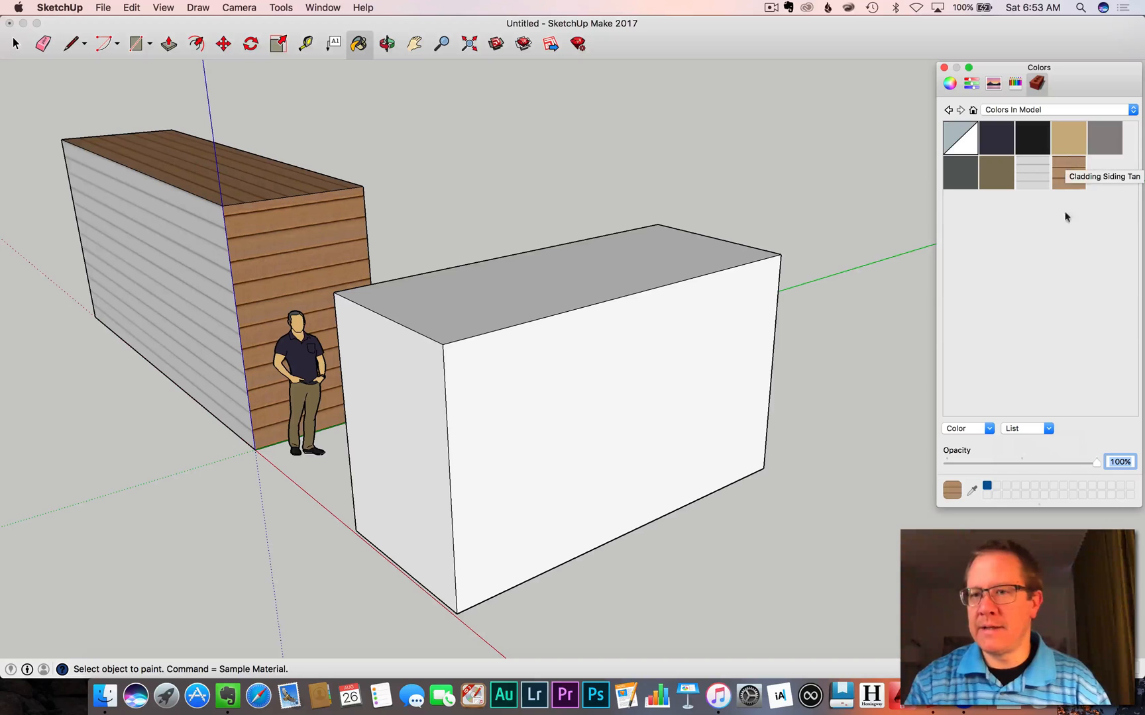
pyautogui.click(1050, 431)
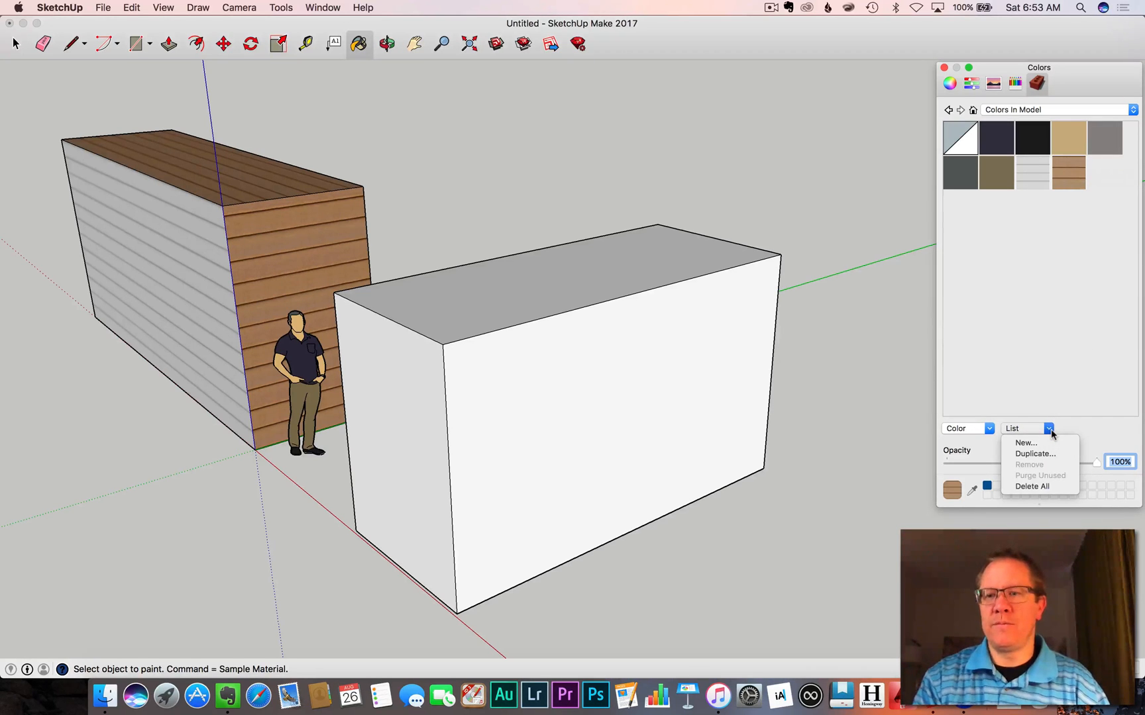
pyautogui.click(1017, 318)
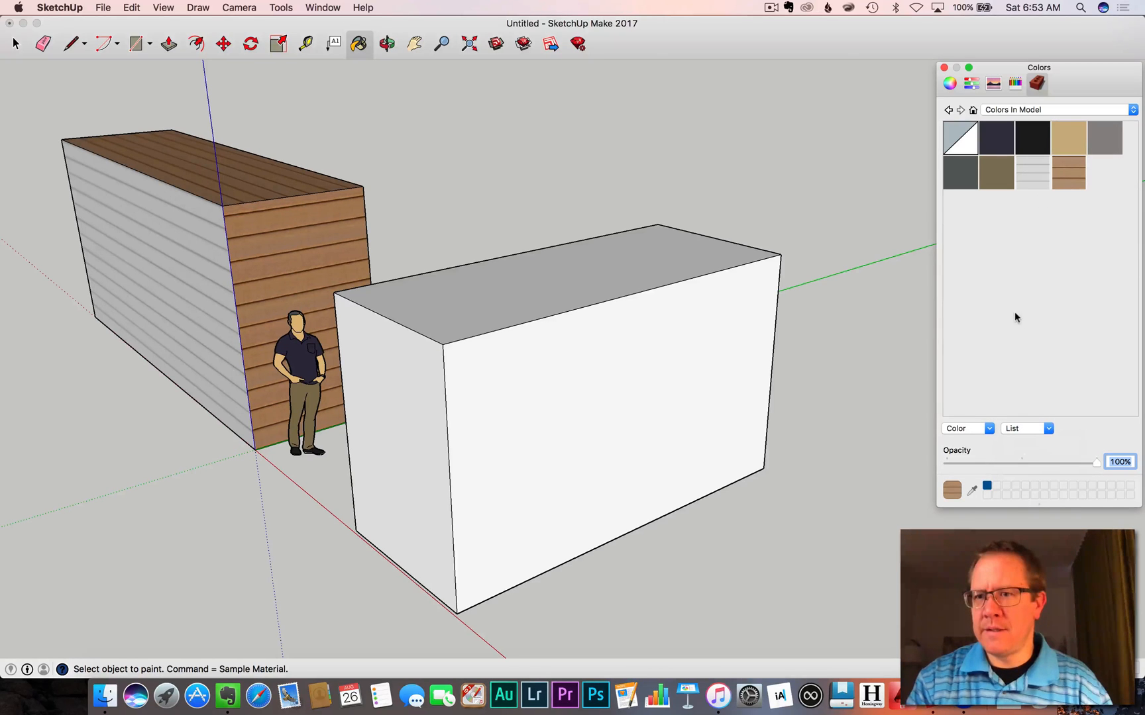
pyautogui.click(326, 8)
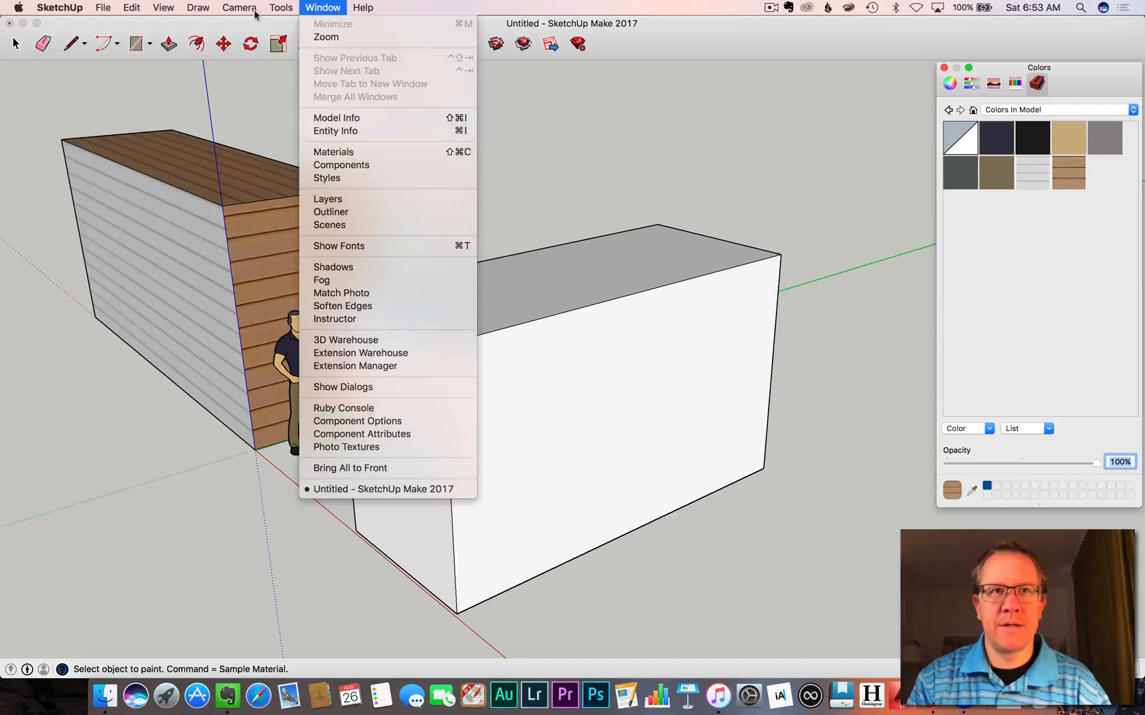
pyautogui.moveTo(105, 7)
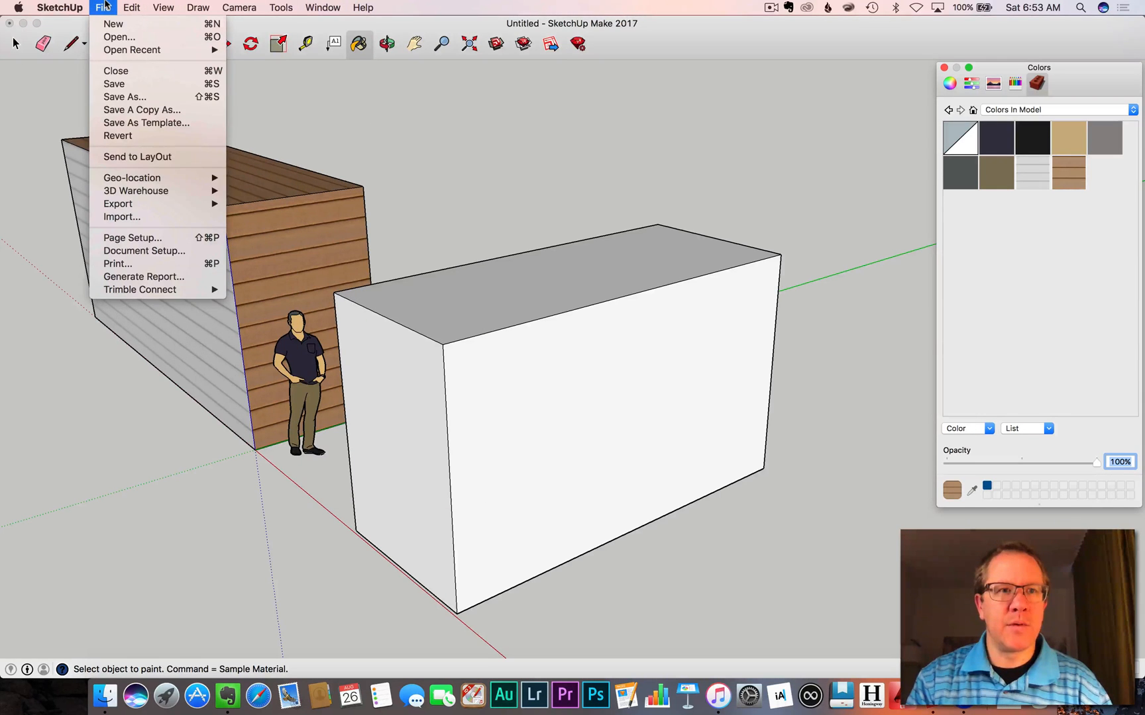
pyautogui.moveTo(151, 206)
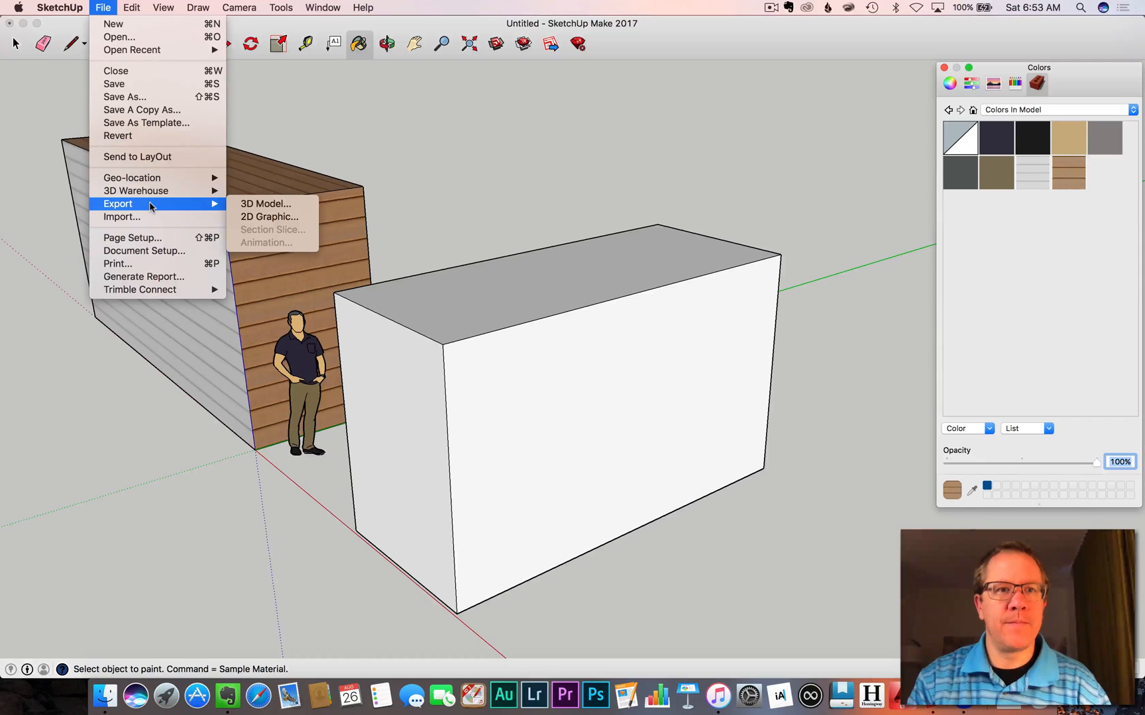
pyautogui.click(993, 429)
pyautogui.click(989, 429)
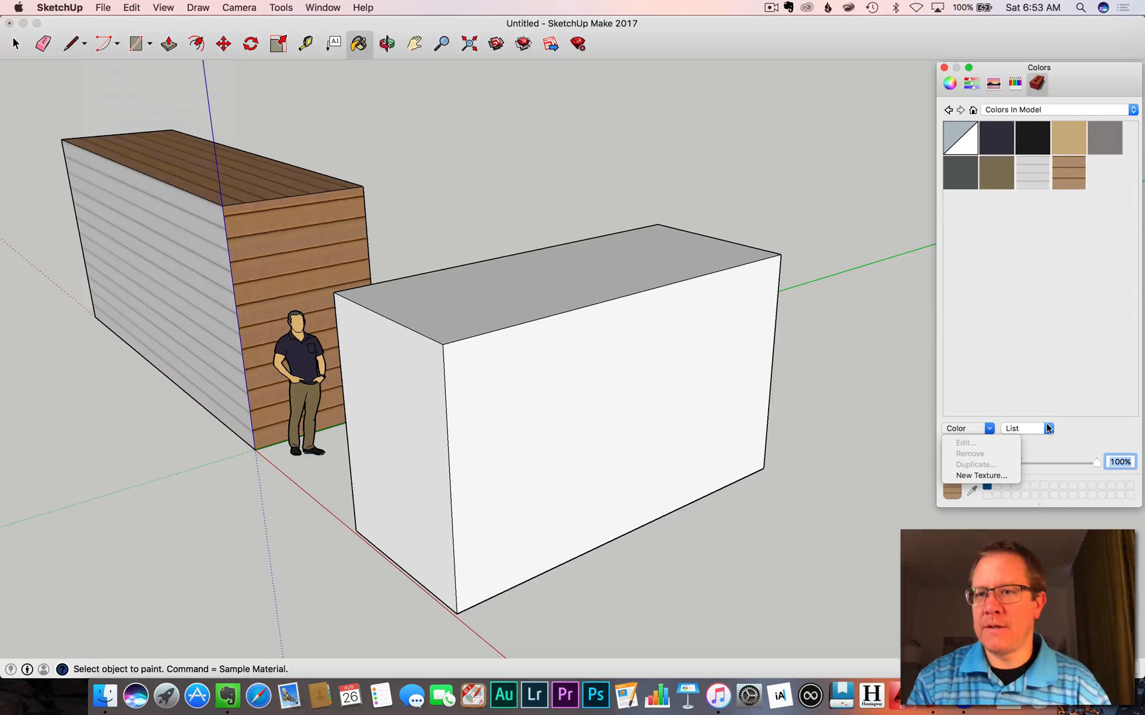
pyautogui.click(1048, 429)
pyautogui.click(1047, 428)
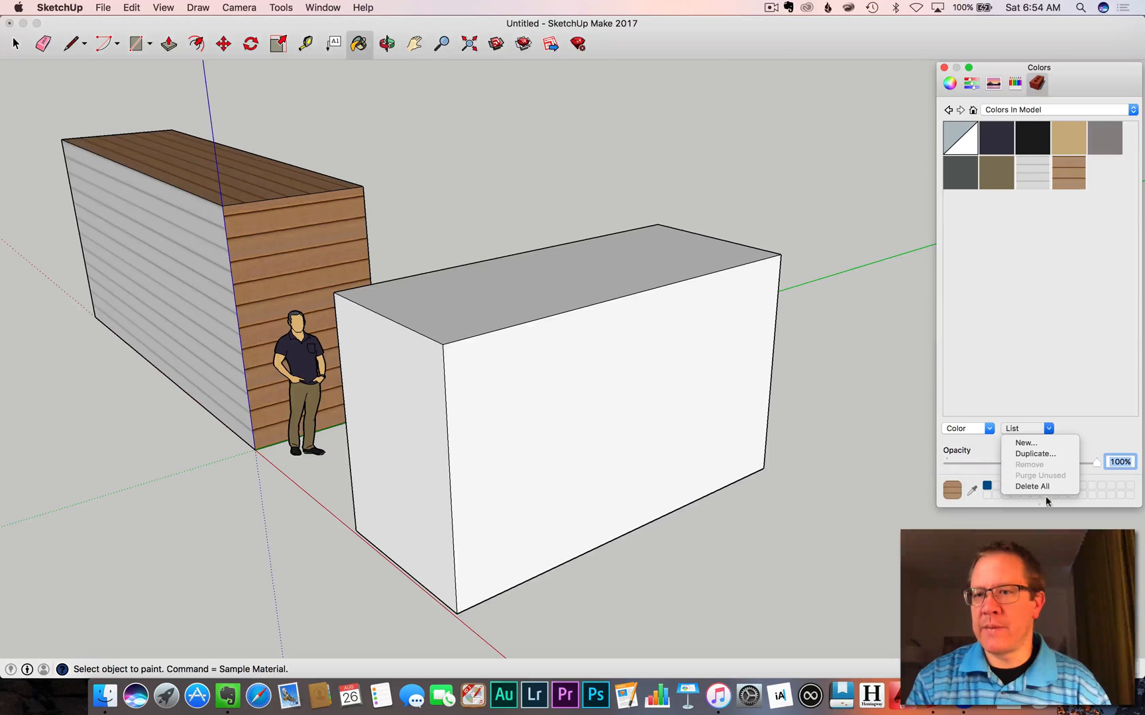
pyautogui.click(1047, 326)
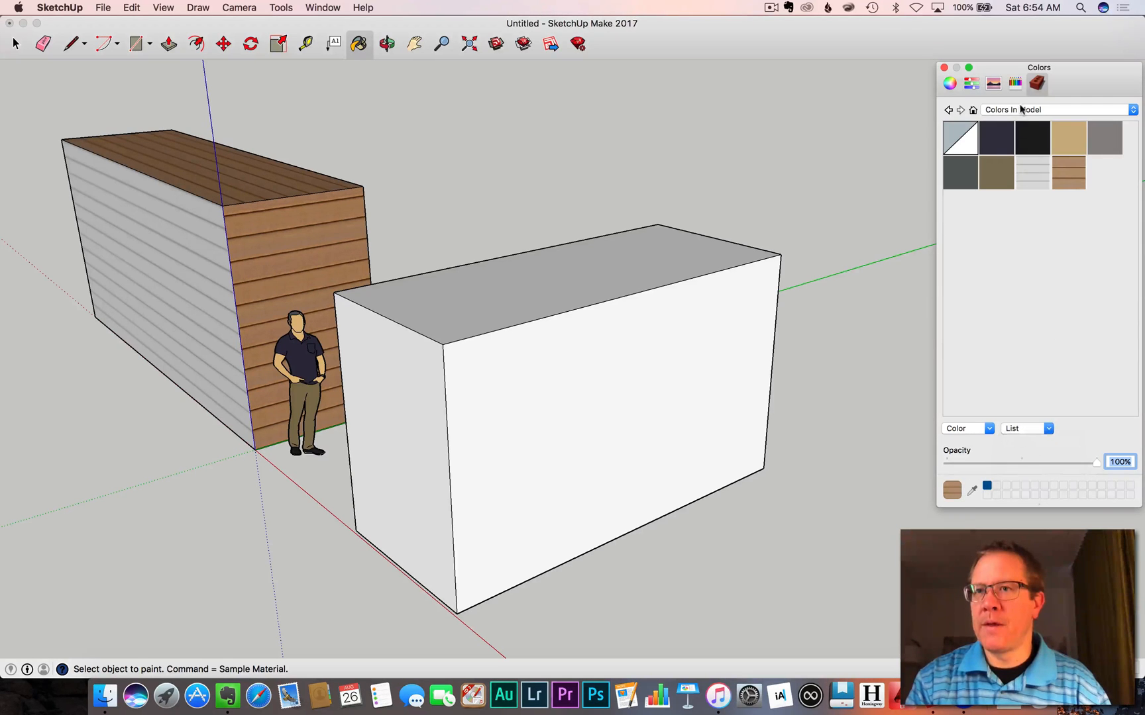
pyautogui.click(1021, 110)
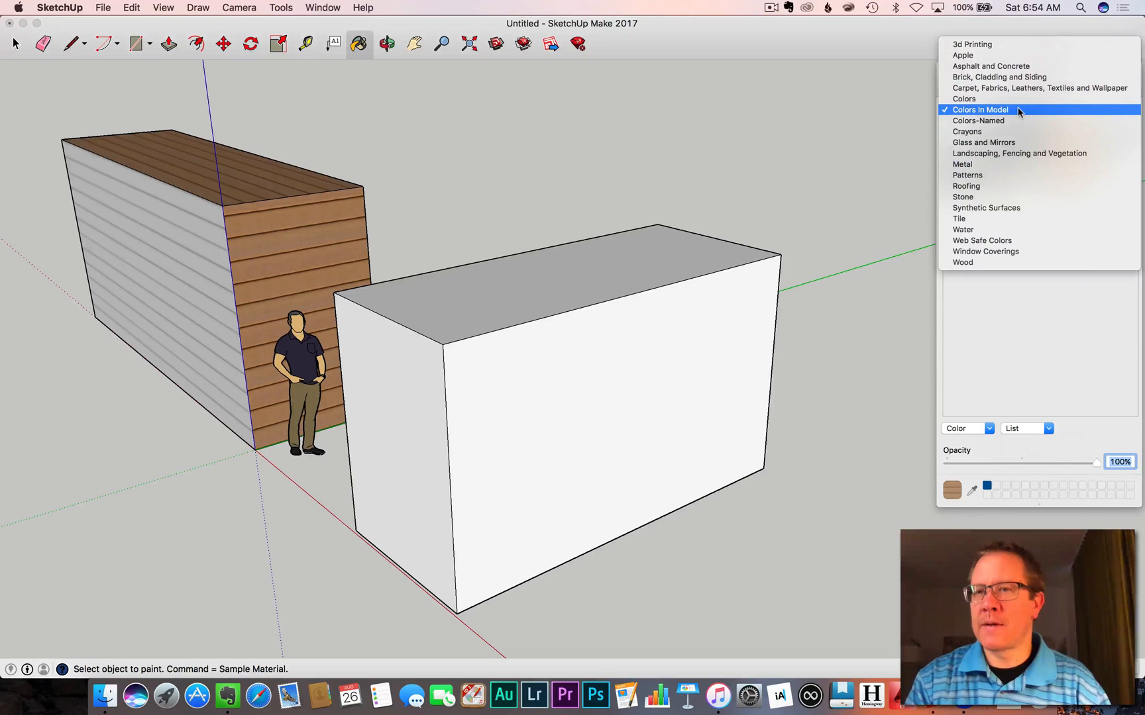
pyautogui.click(1019, 110)
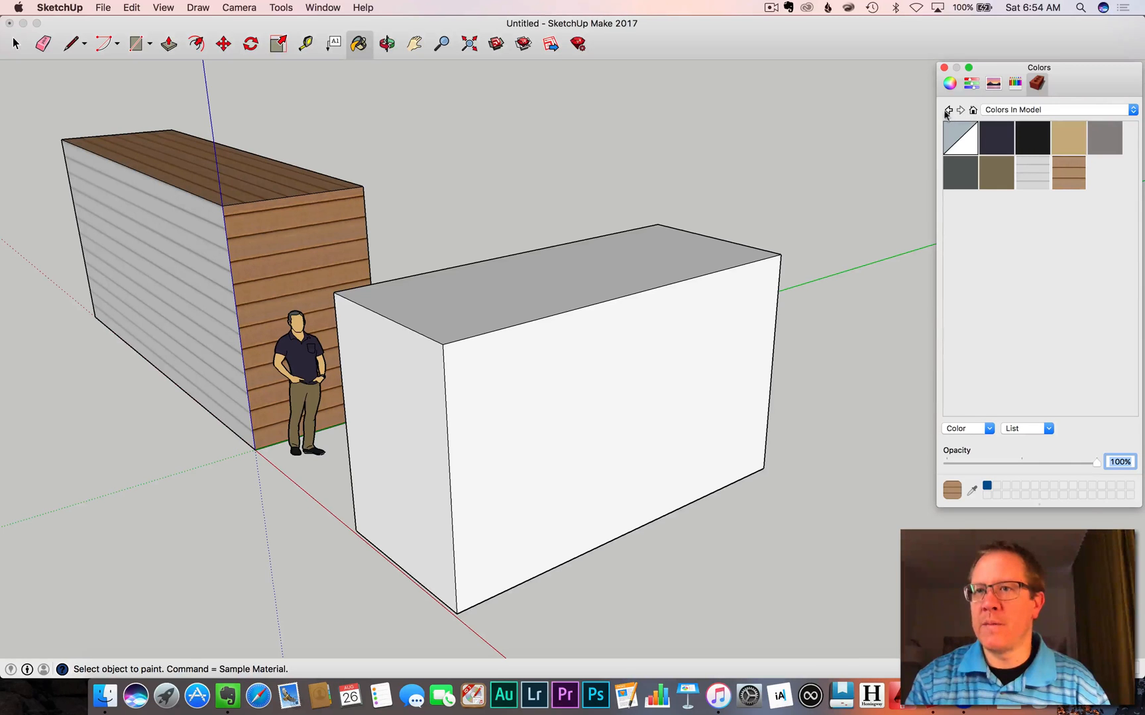
# - Paint the box group with the brown siding using the translucent blue glass from the Glass and Mirrors collection
pyautogui.click(992, 110)
pyautogui.click(990, 143)
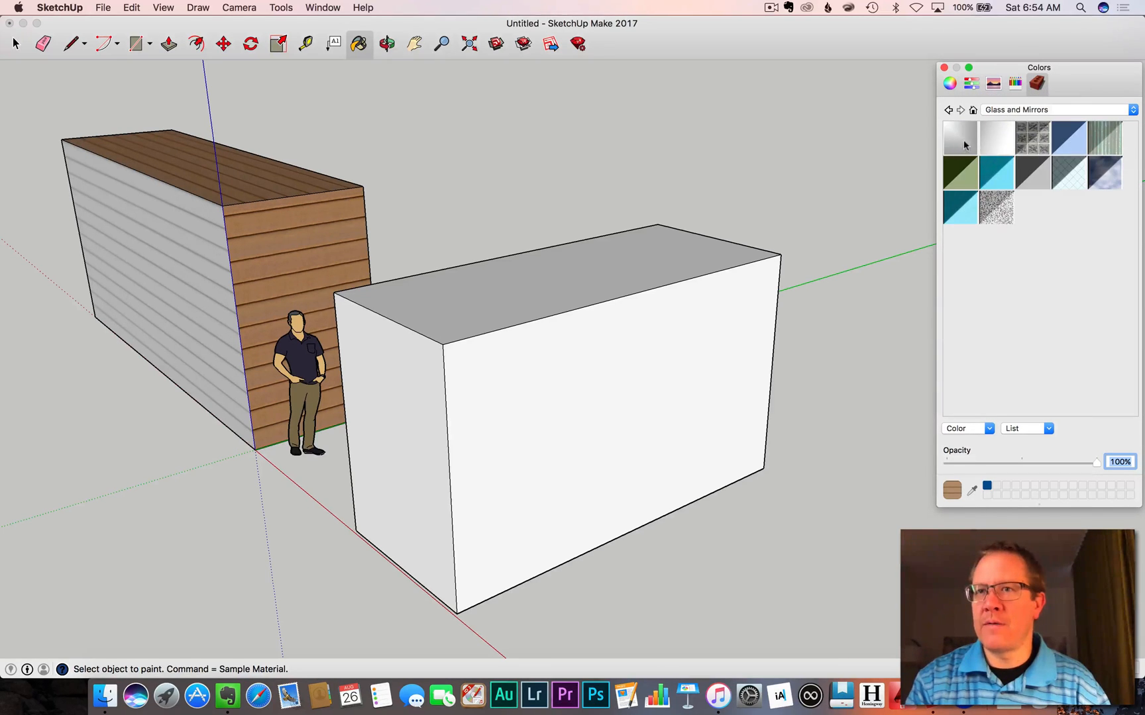
pyautogui.click(1070, 138)
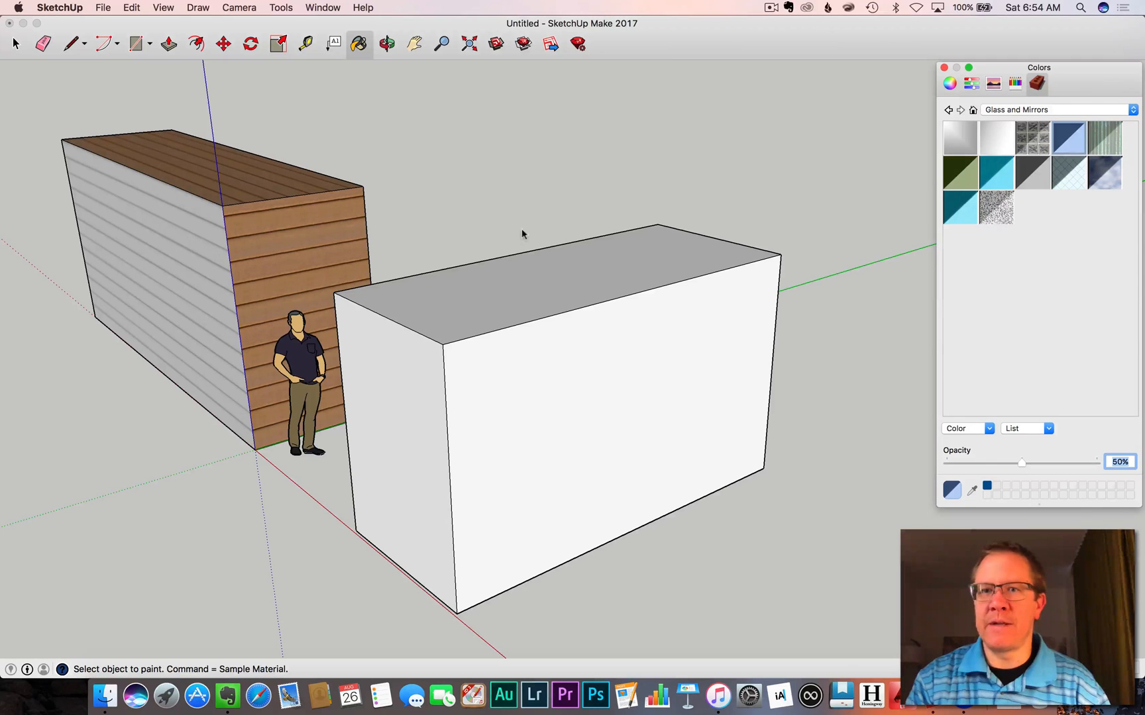
pyautogui.write('b')
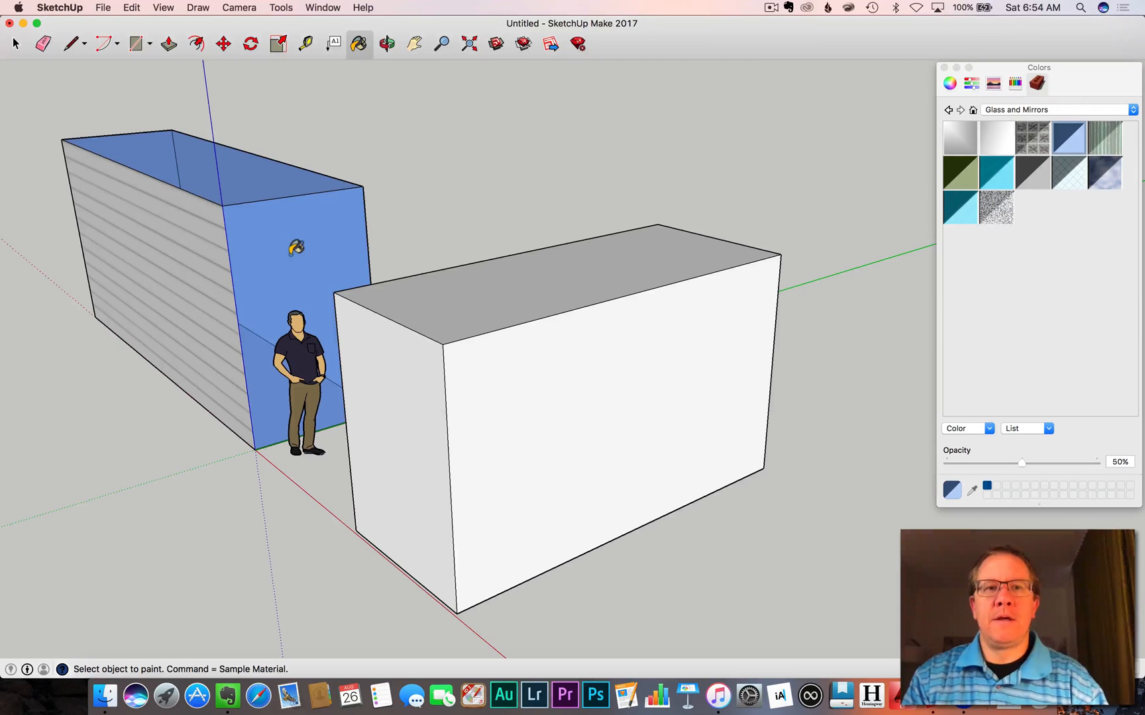
pyautogui.click(16, 44)
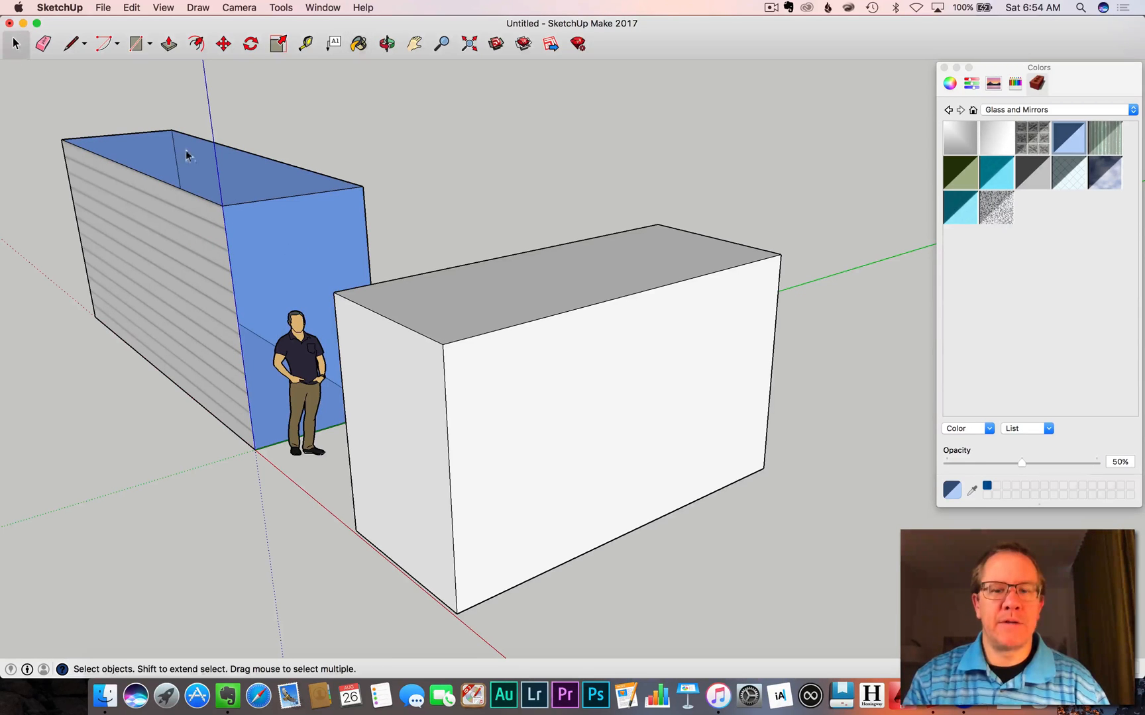
pyautogui.press('o')
pyautogui.moveTo(327, 258); pyautogui.dragTo(232, 306)
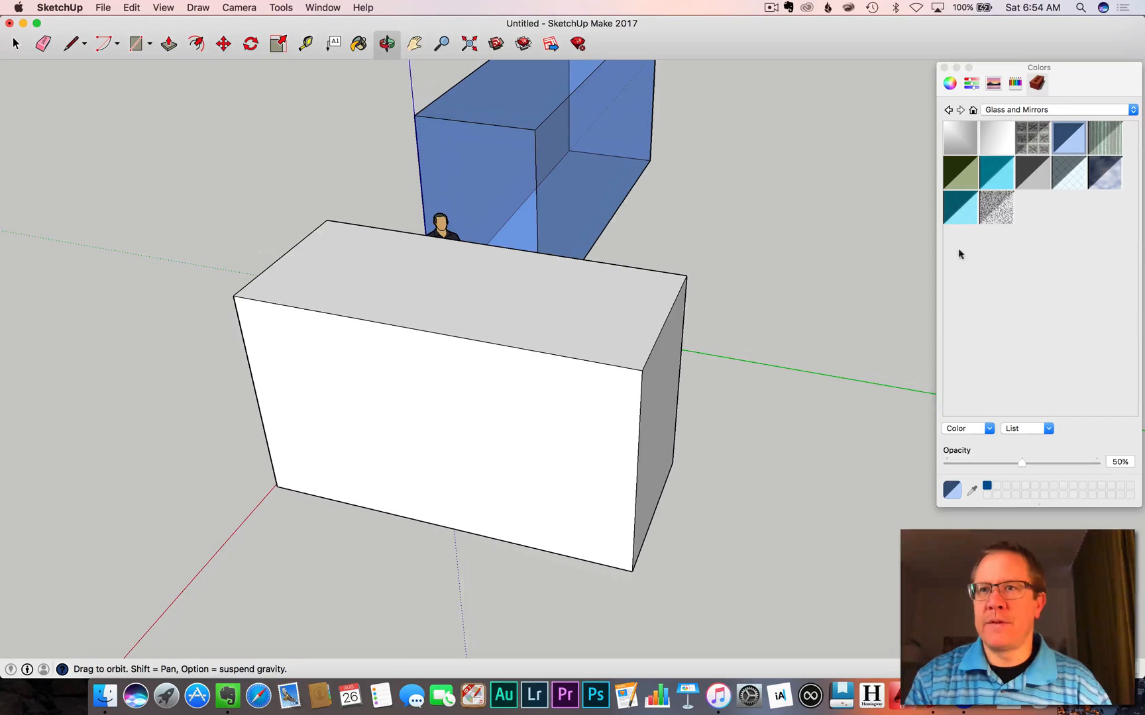